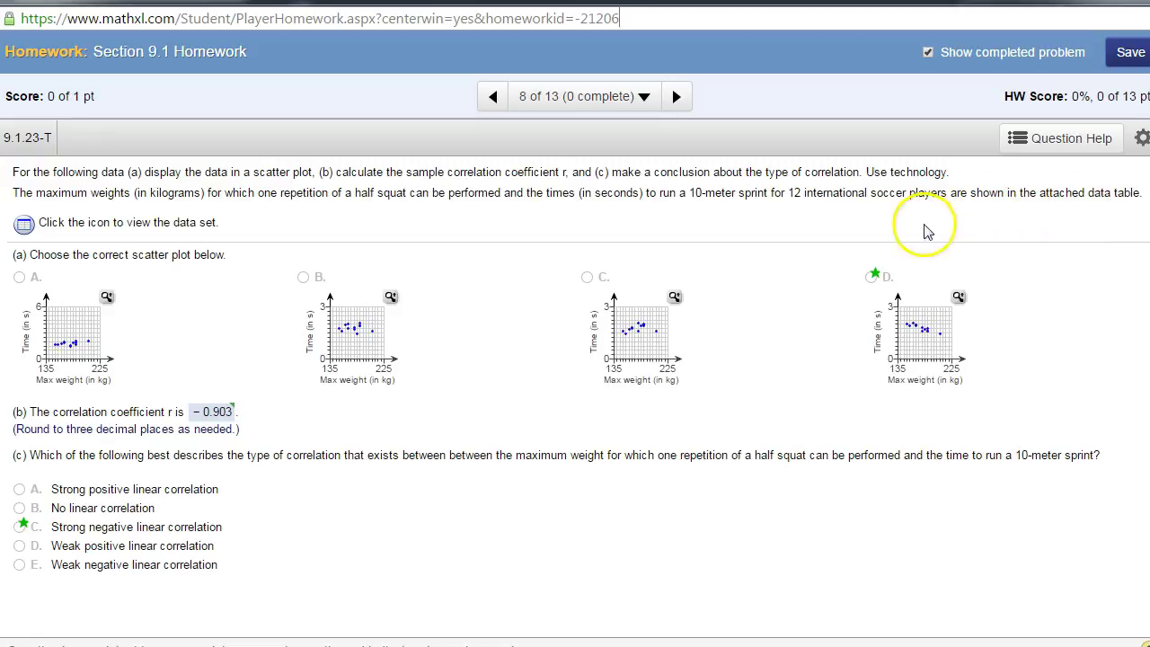
Open question 8's data table and load its maximum weight and time data into StatCrunch.
{"action": "left_click", "coordinate": [24, 224]}
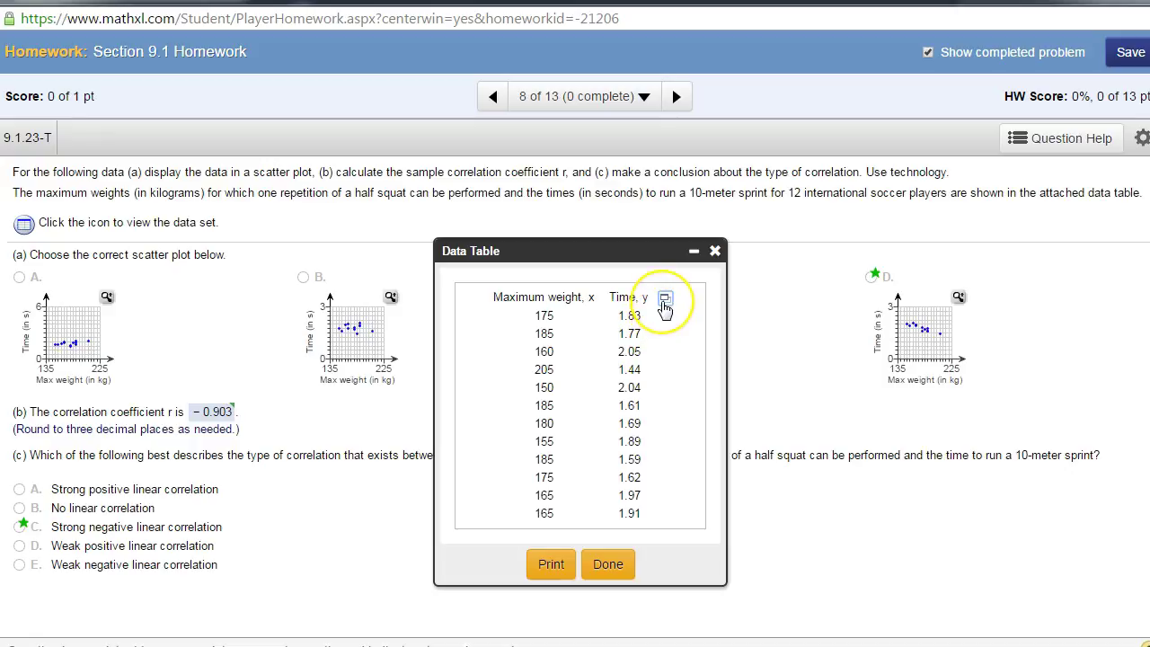
{"action": "left_click", "coordinate": [665, 305]}
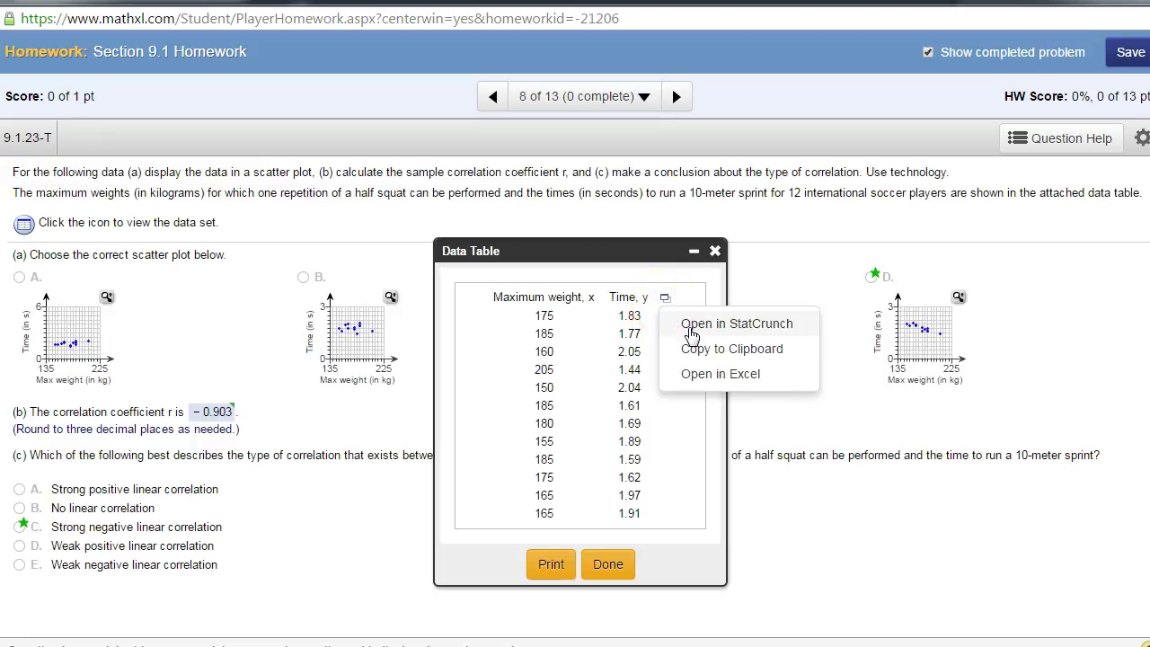
{"action": "left_click", "coordinate": [692, 325]}
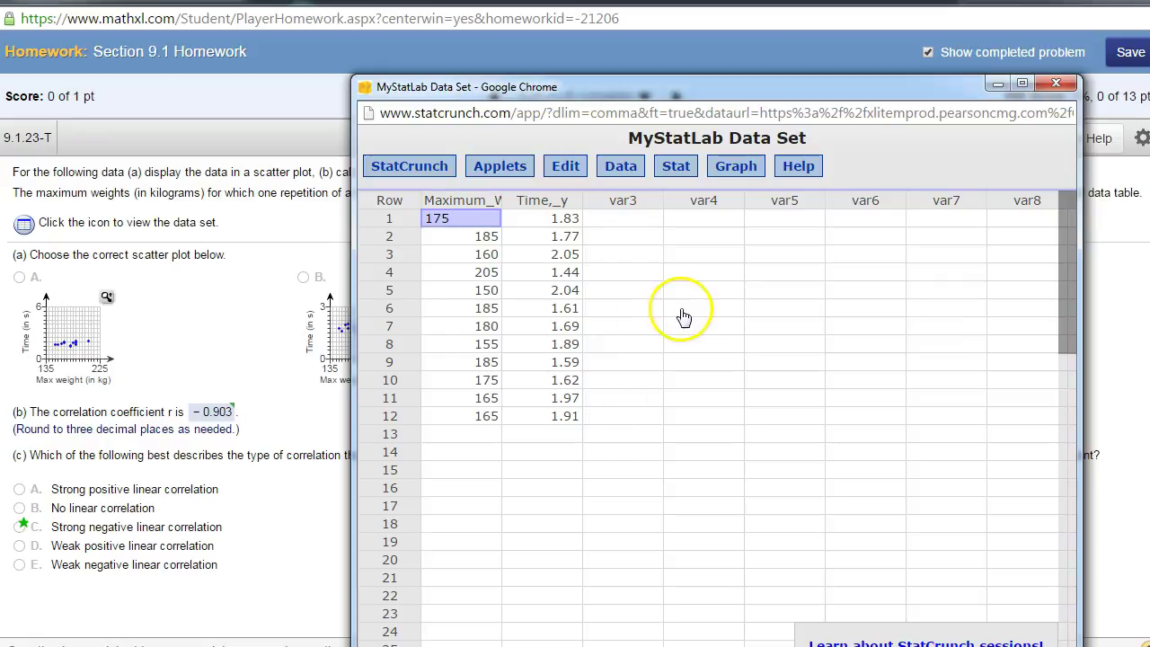
Set up a simple linear regression with Maximum_Weight,_x as the X variable and Time,_y as the Y variable.
{"action": "left_click", "coordinate": [679, 168]}
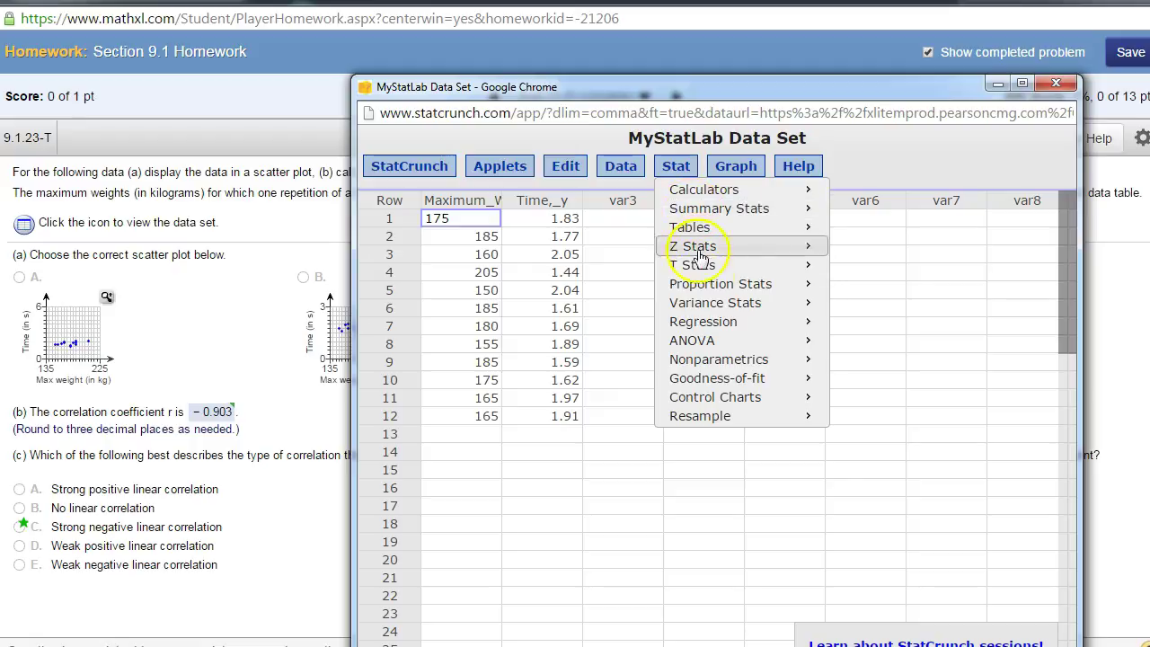
{"action": "mouse_move", "coordinate": [704, 324]}
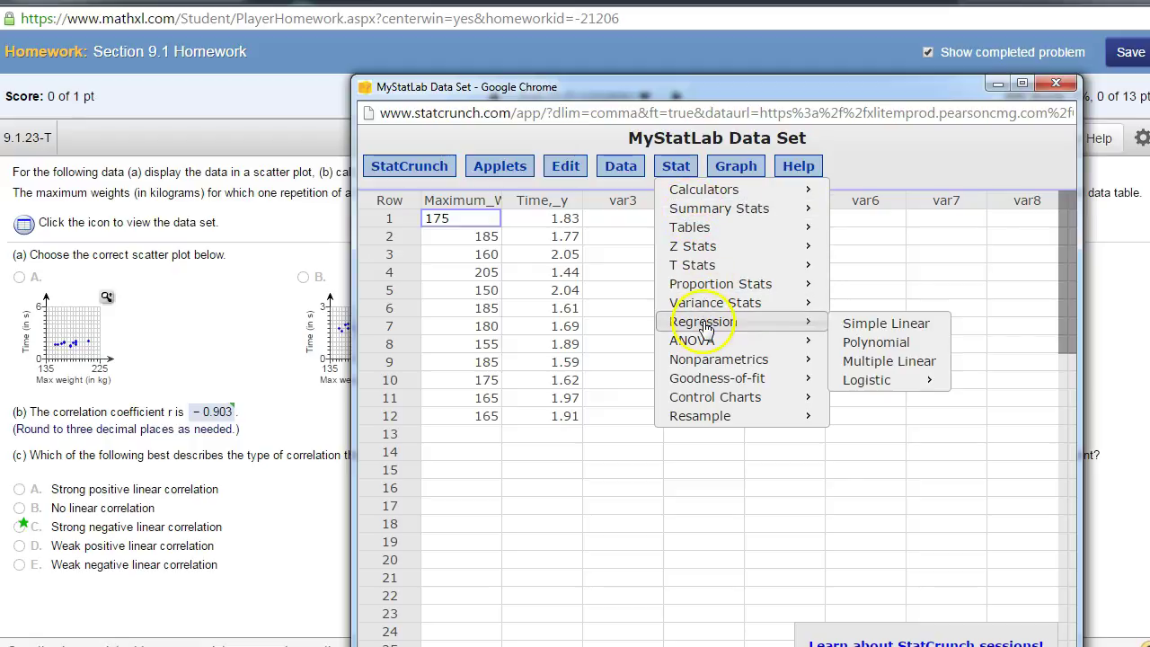
{"action": "left_click", "coordinate": [883, 327]}
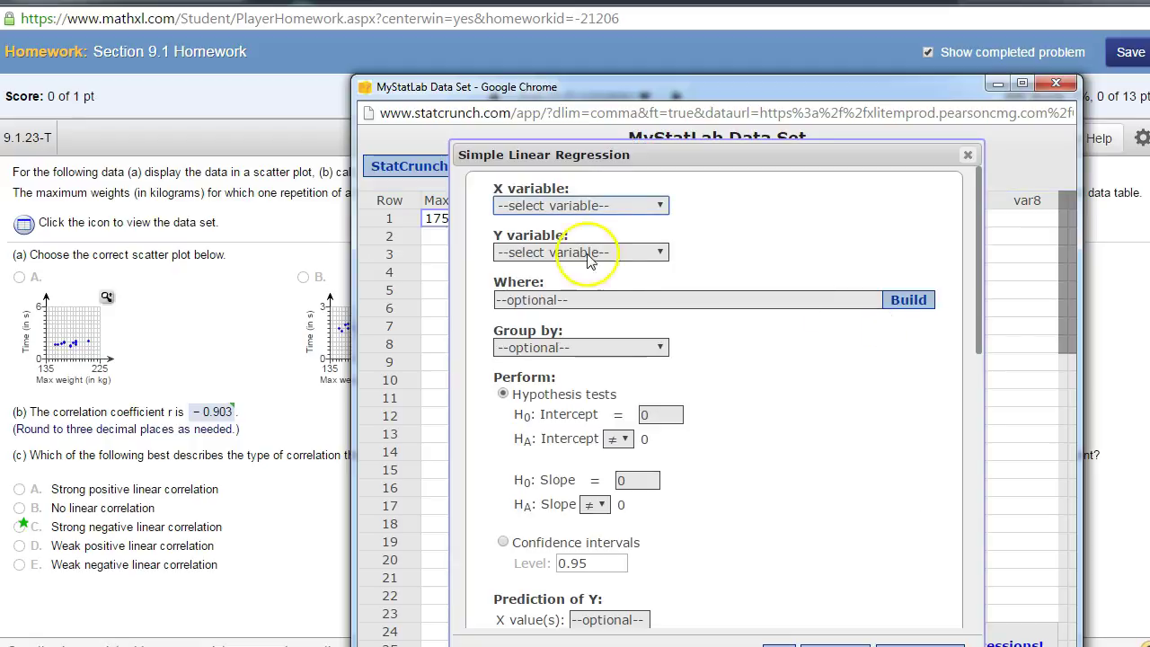
{"action": "left_click_drag", "start_coordinate": [572, 153], "coordinate": [626, 141]}
{"action": "left_click", "coordinate": [714, 192]}
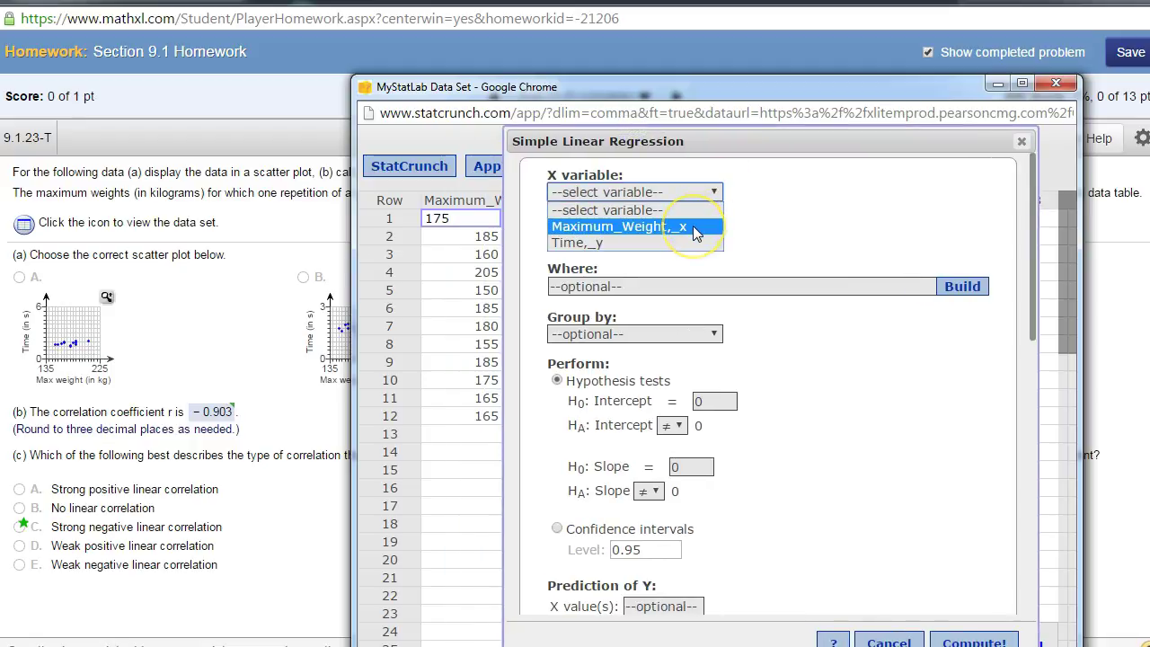
{"action": "left_click", "coordinate": [693, 229]}
{"action": "left_click", "coordinate": [708, 238]}
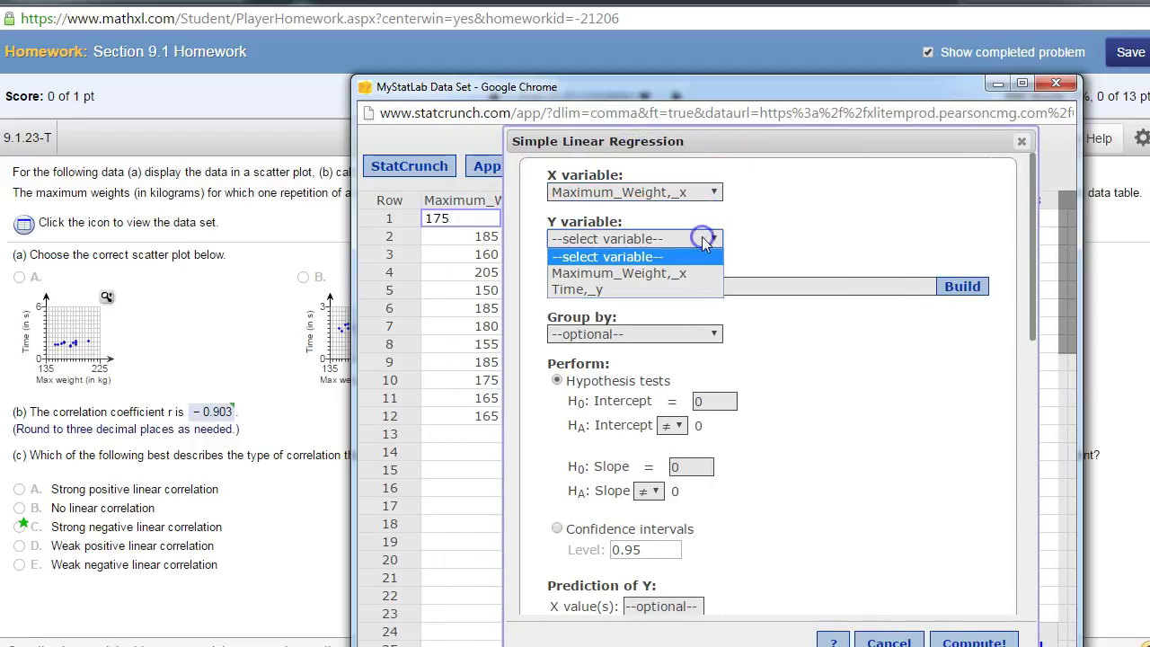
{"action": "left_click", "coordinate": [654, 292]}
Compute the simple linear regression of time on maximum weight with the remaining options at their defaults.
{"action": "left_click_drag", "start_coordinate": [672, 135], "coordinate": [669, 104]}
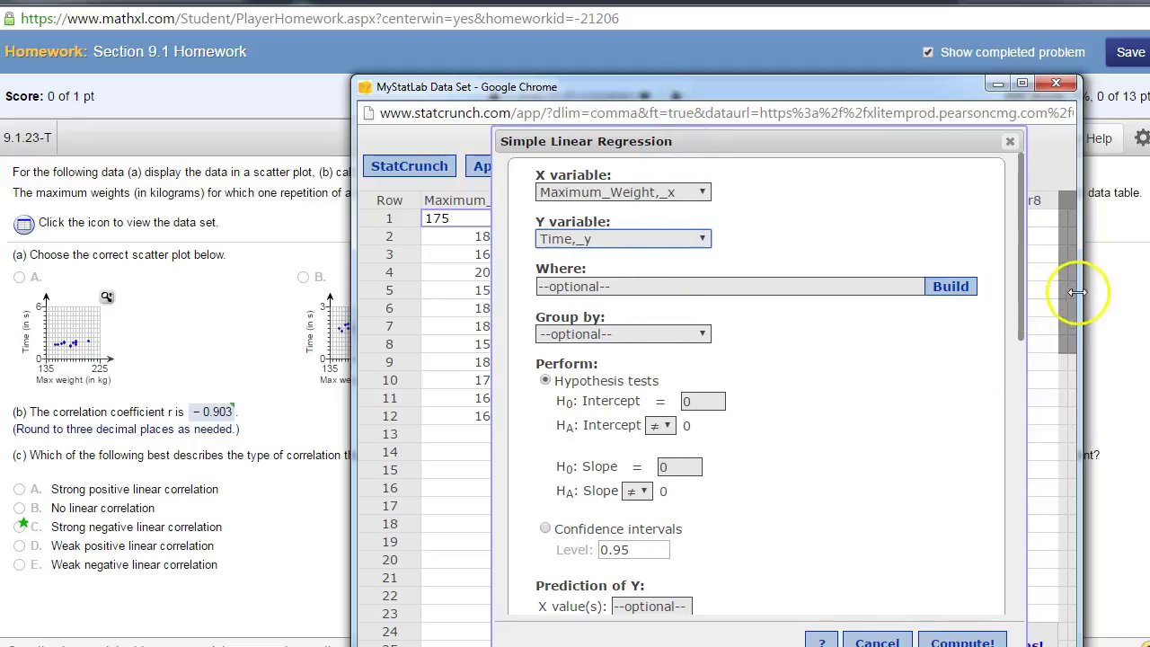
{"action": "scroll", "coordinate": [1024, 307], "scroll_direction": "down", "scroll_amount": 1}
{"action": "left_click_drag", "start_coordinate": [824, 135], "coordinate": [809, 115]}
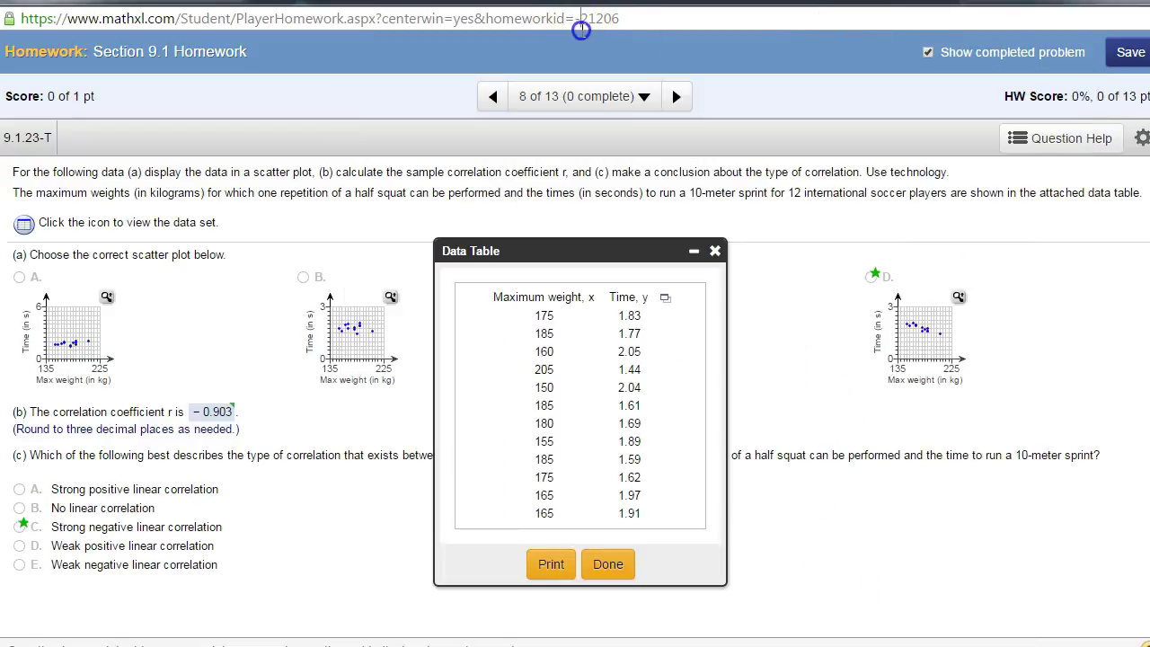
{"action": "left_click", "coordinate": [582, 15]}
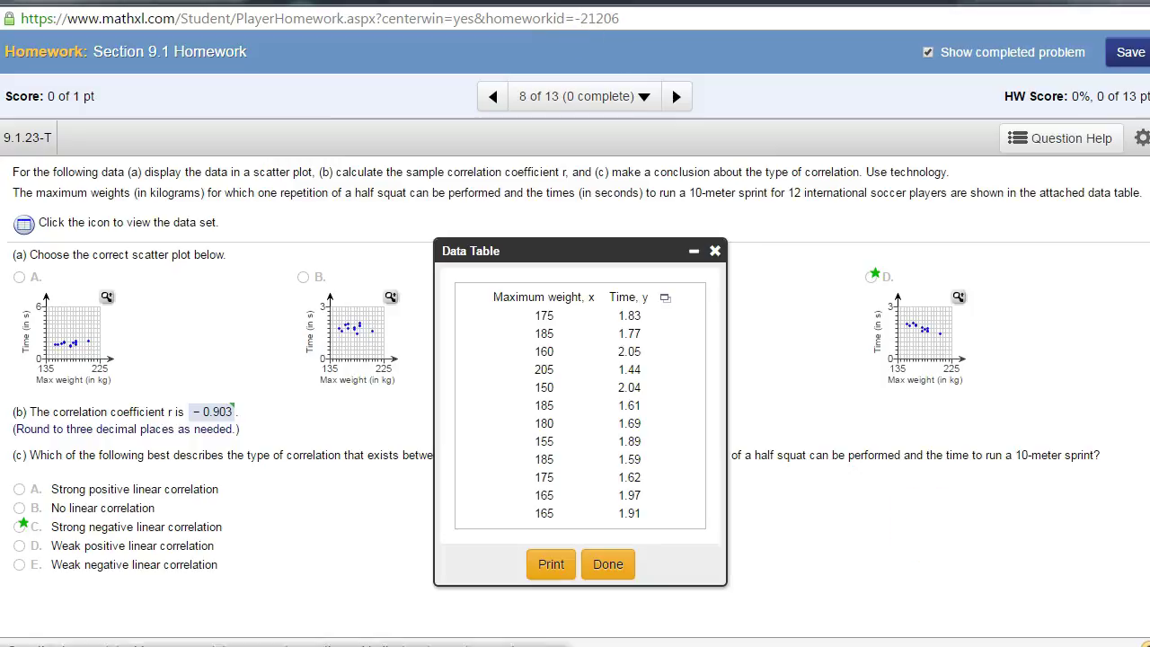
{"action": "key", "text": "alt+Tab"}
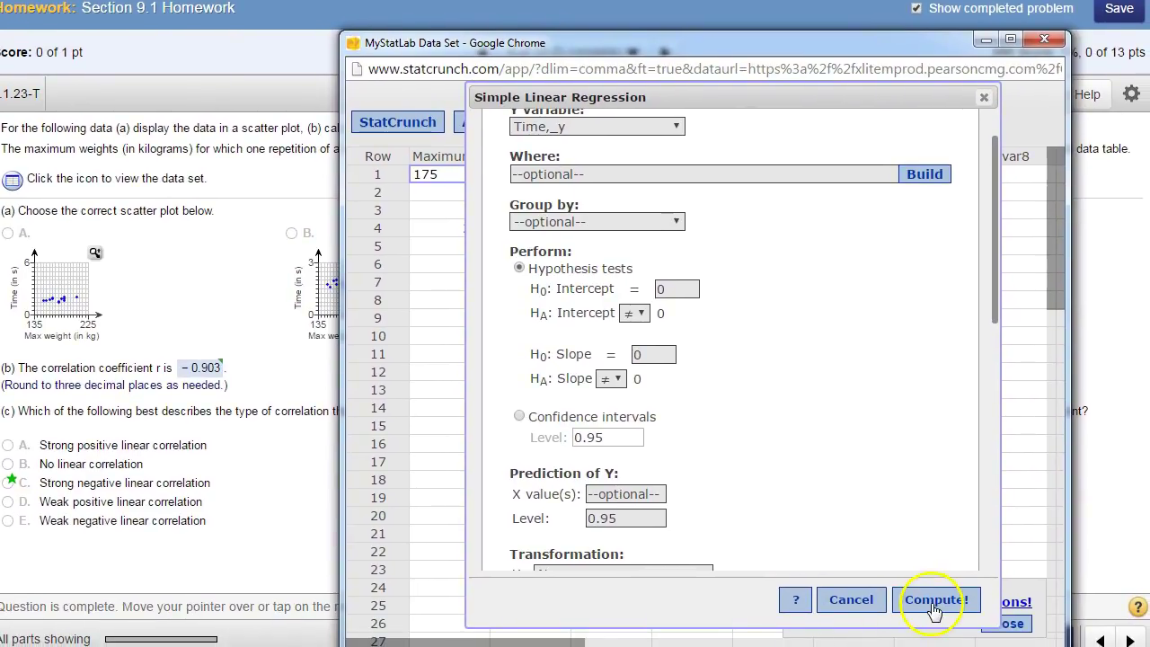
{"action": "left_click", "coordinate": [934, 600]}
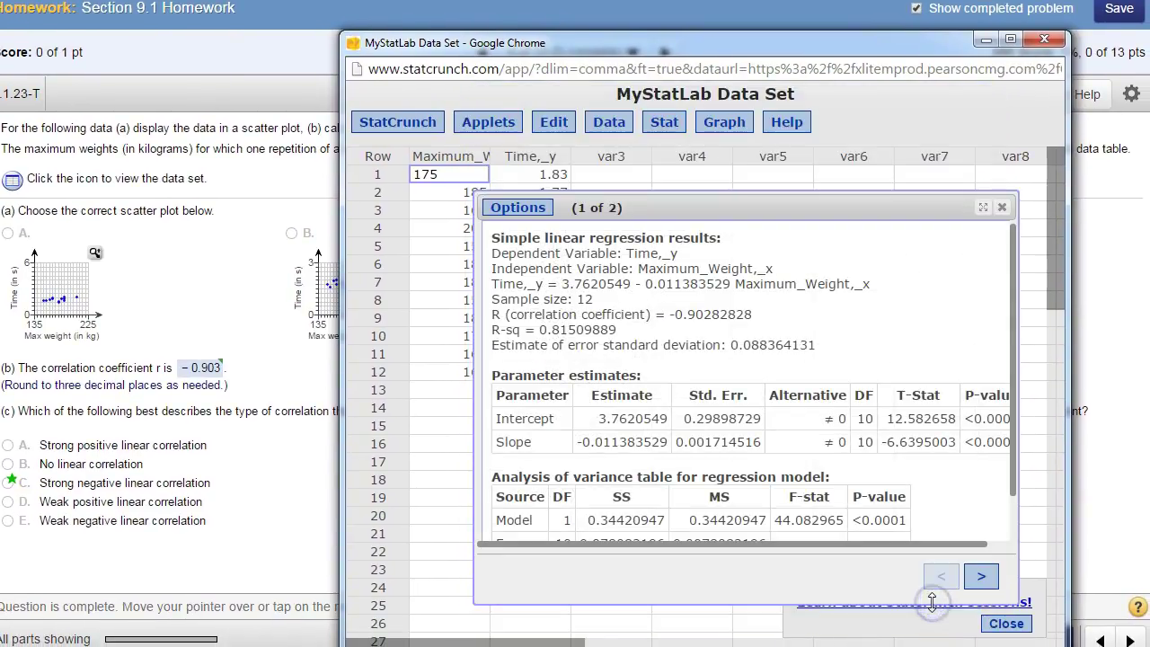
View the regression's fitted line plot and compare it with the scatter plot choices in part (a).
{"action": "left_click_drag", "start_coordinate": [591, 209], "coordinate": [571, 128]}
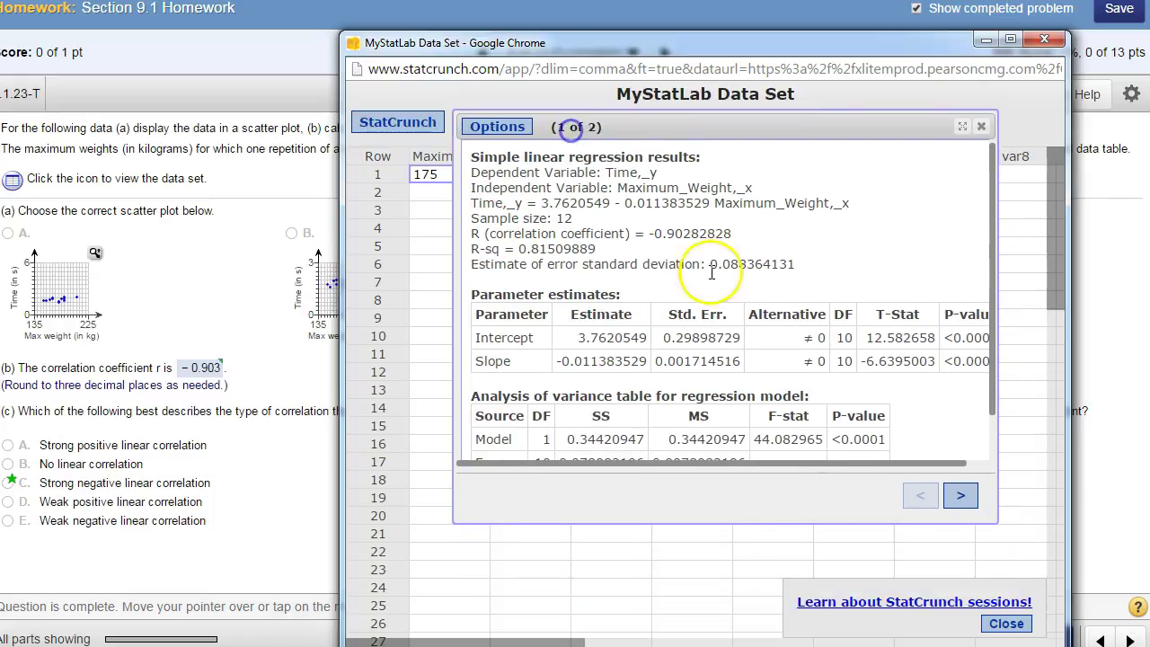
{"action": "left_click", "coordinate": [961, 497]}
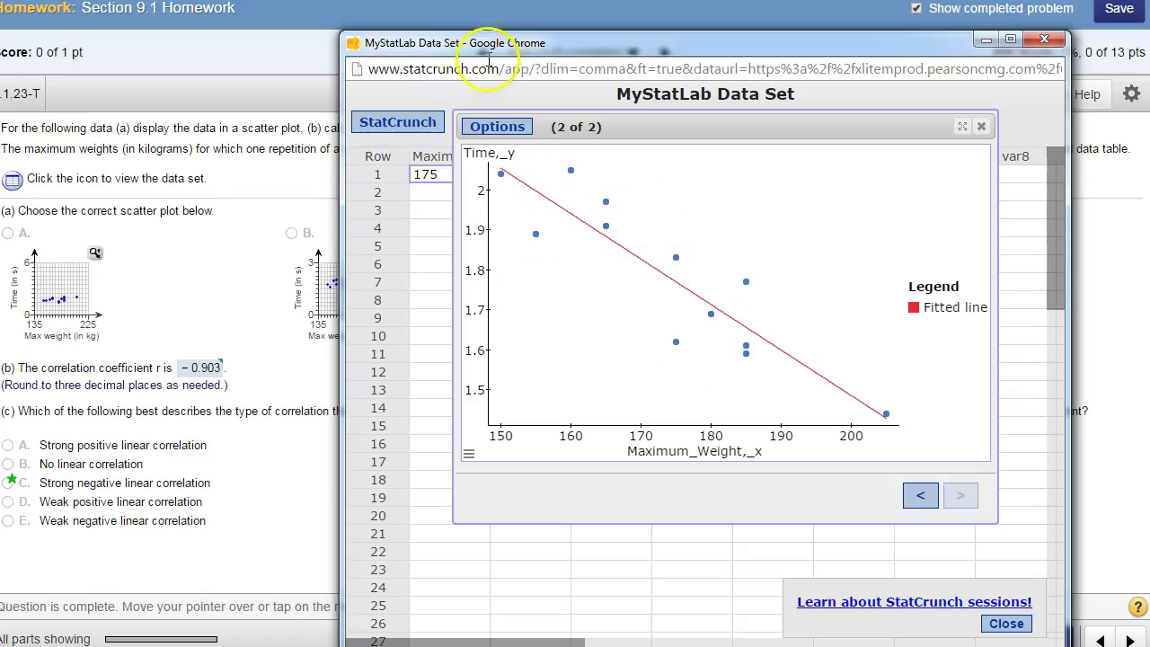
{"action": "left_click_drag", "start_coordinate": [489, 46], "coordinate": [363, 559]}
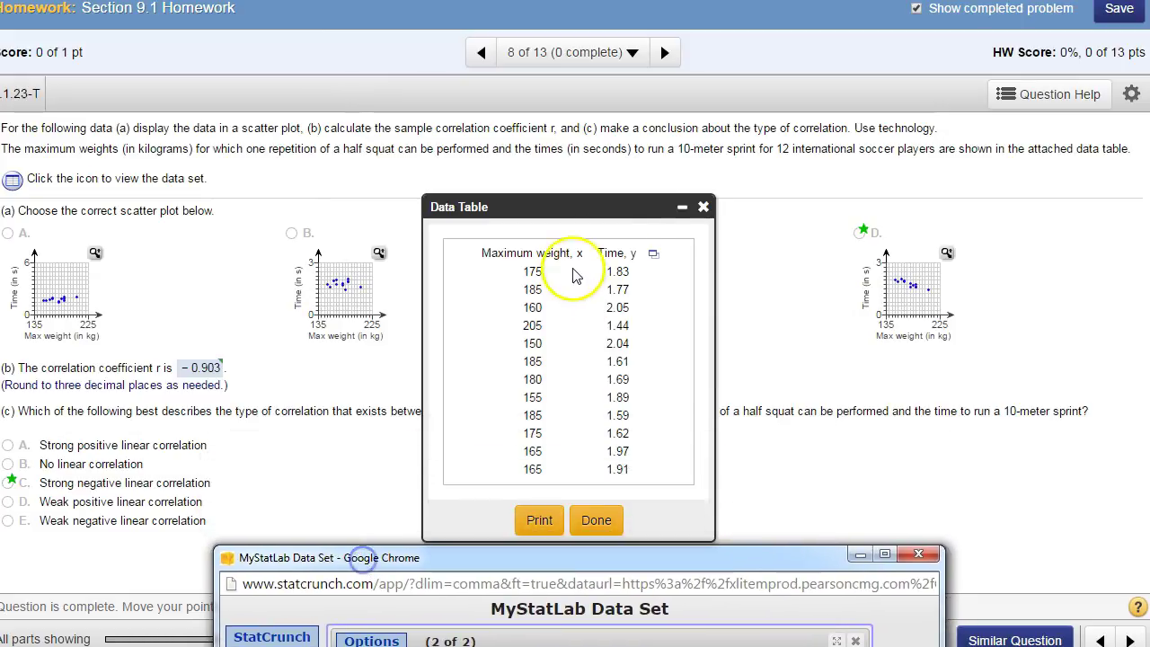
{"action": "left_click", "coordinate": [703, 208]}
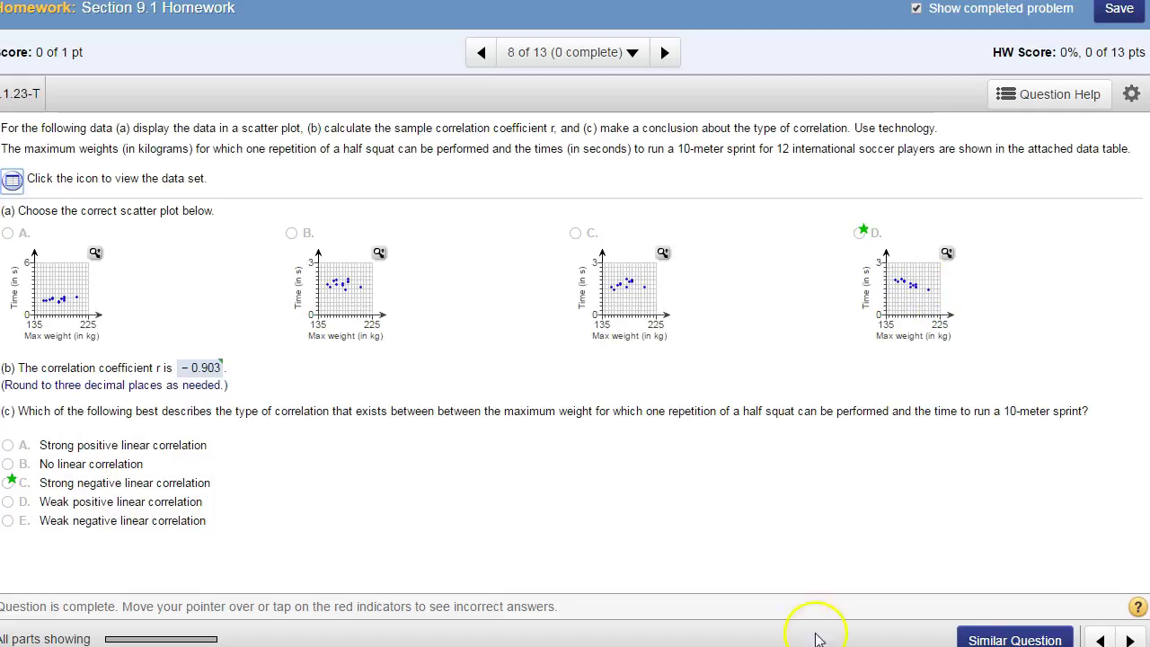
{"action": "left_click_drag", "start_coordinate": [638, 549], "coordinate": [458, 87]}
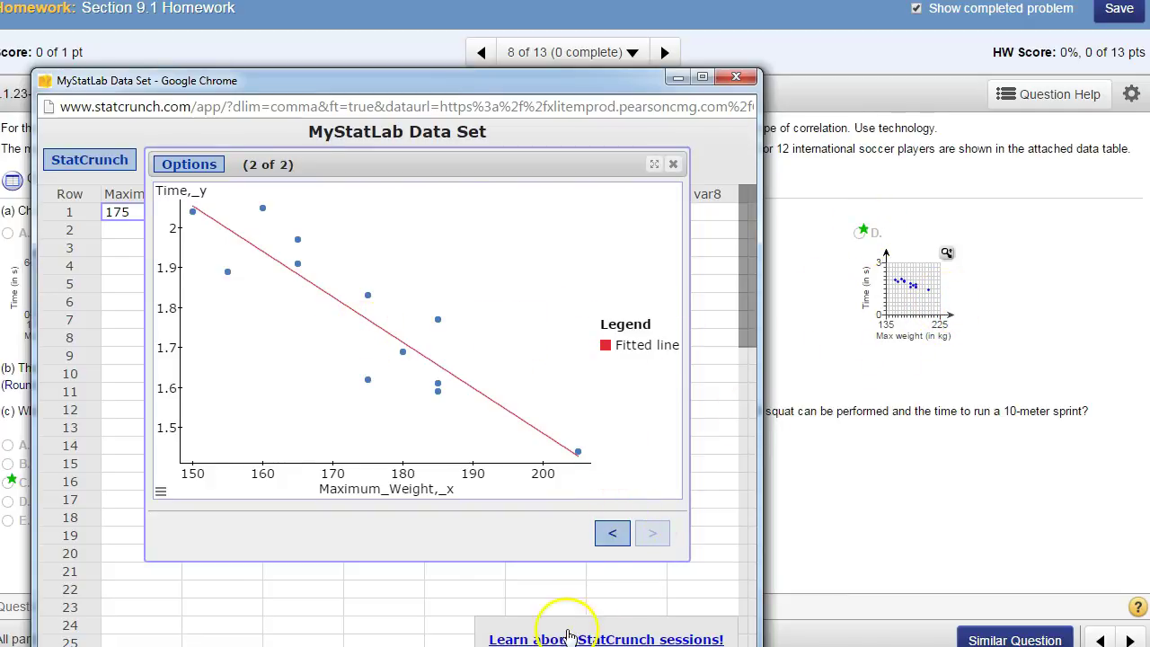
Return to the regression results and highlight the correlation coefficient R line for comparison with part (b).
{"action": "left_click", "coordinate": [611, 533]}
{"action": "left_click_drag", "start_coordinate": [368, 84], "coordinate": [663, 30]}
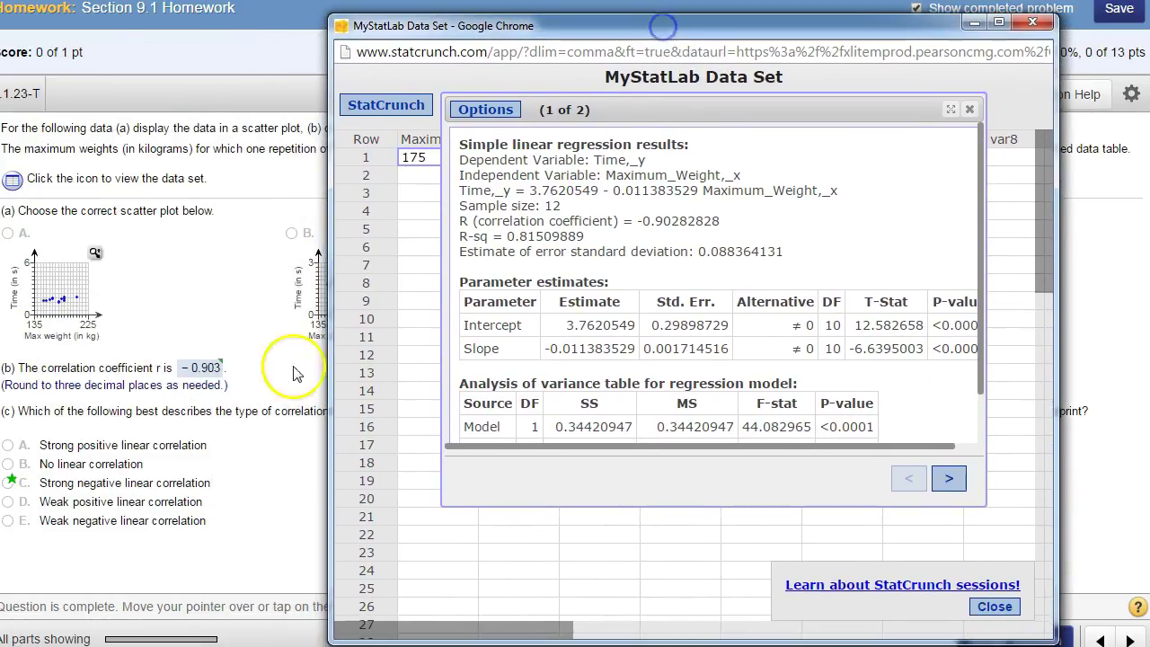
{"action": "mouse_move", "coordinate": [197, 368]}
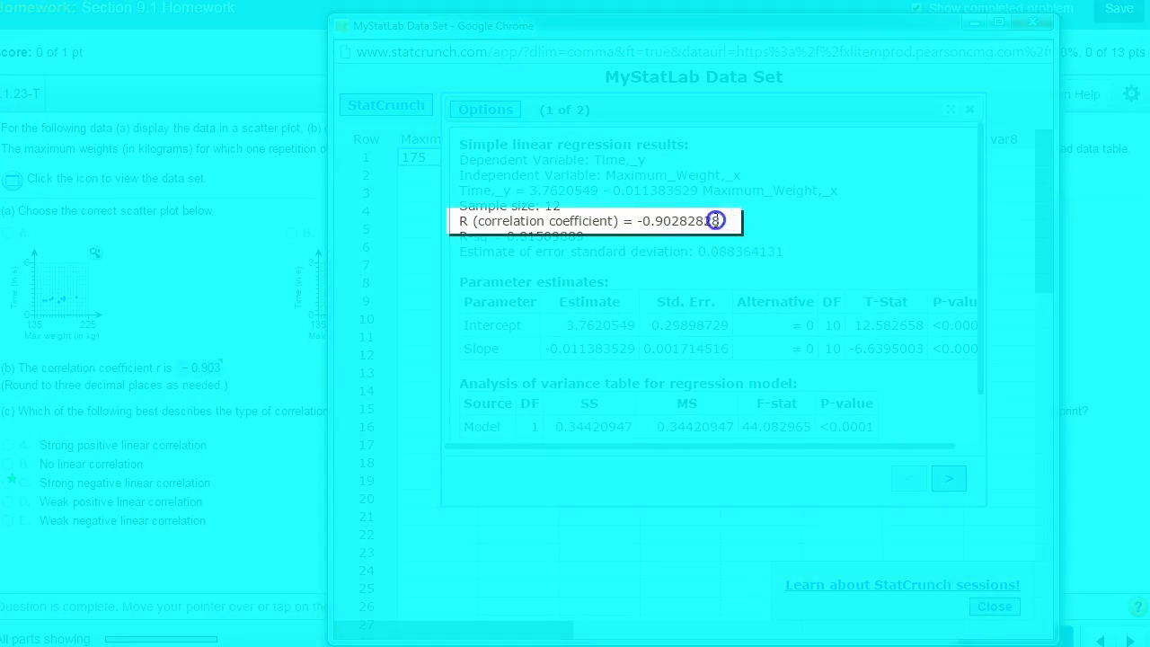
{"action": "left_click_drag", "start_coordinate": [715, 220], "coordinate": [457, 220]}
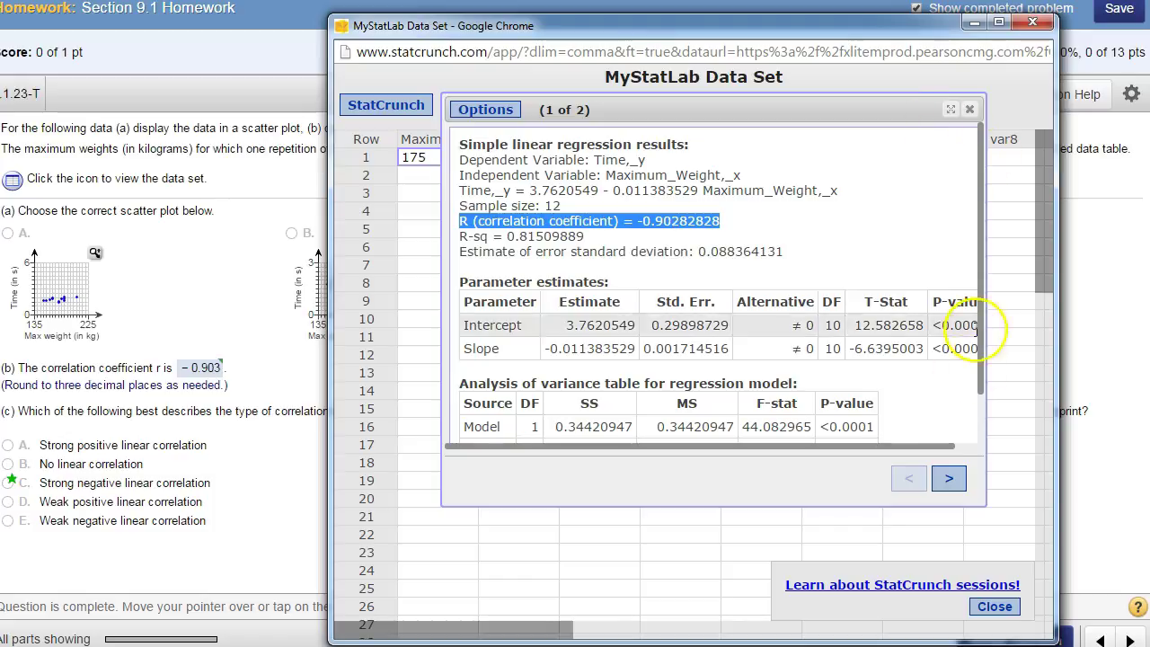
Close the StatCrunch window and advance the homework to question 11 of 13.
{"action": "left_click", "coordinate": [968, 110]}
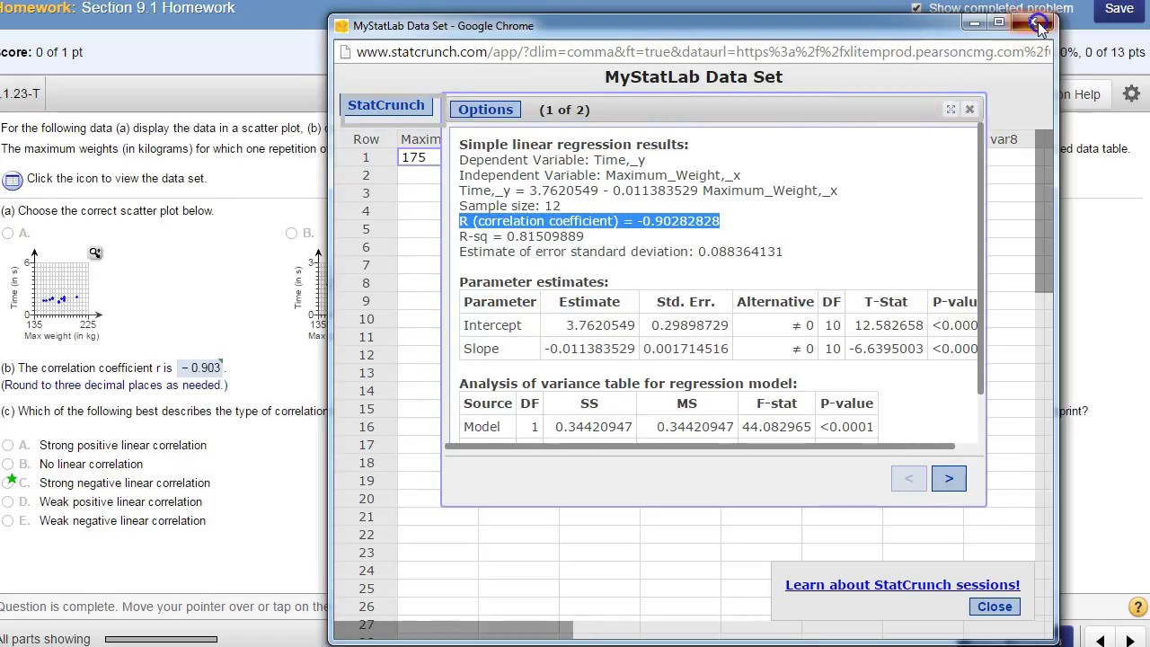
{"action": "left_click", "coordinate": [1032, 22]}
{"action": "left_click", "coordinate": [665, 53]}
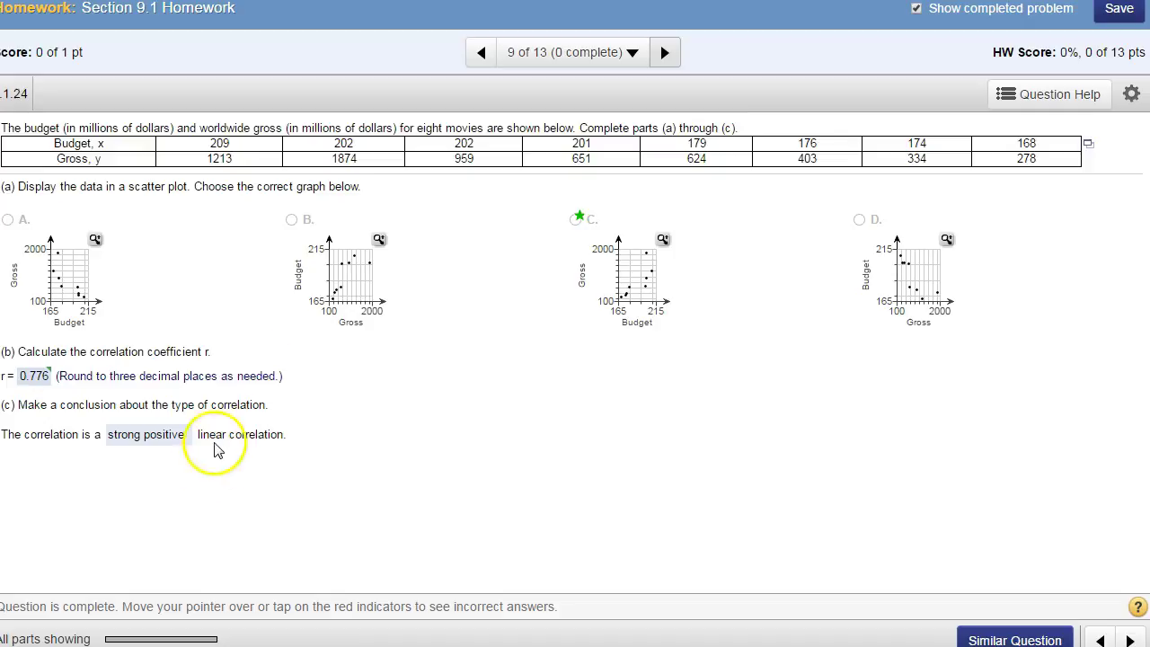
{"action": "left_click", "coordinate": [669, 53]}
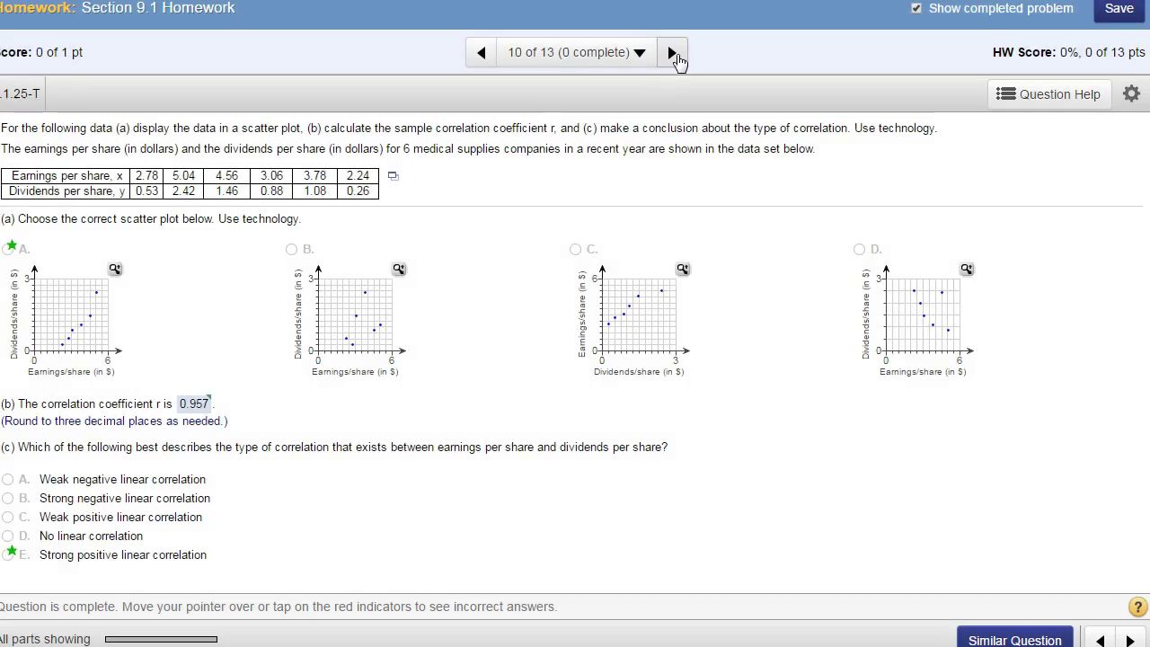
{"action": "left_click", "coordinate": [673, 56]}
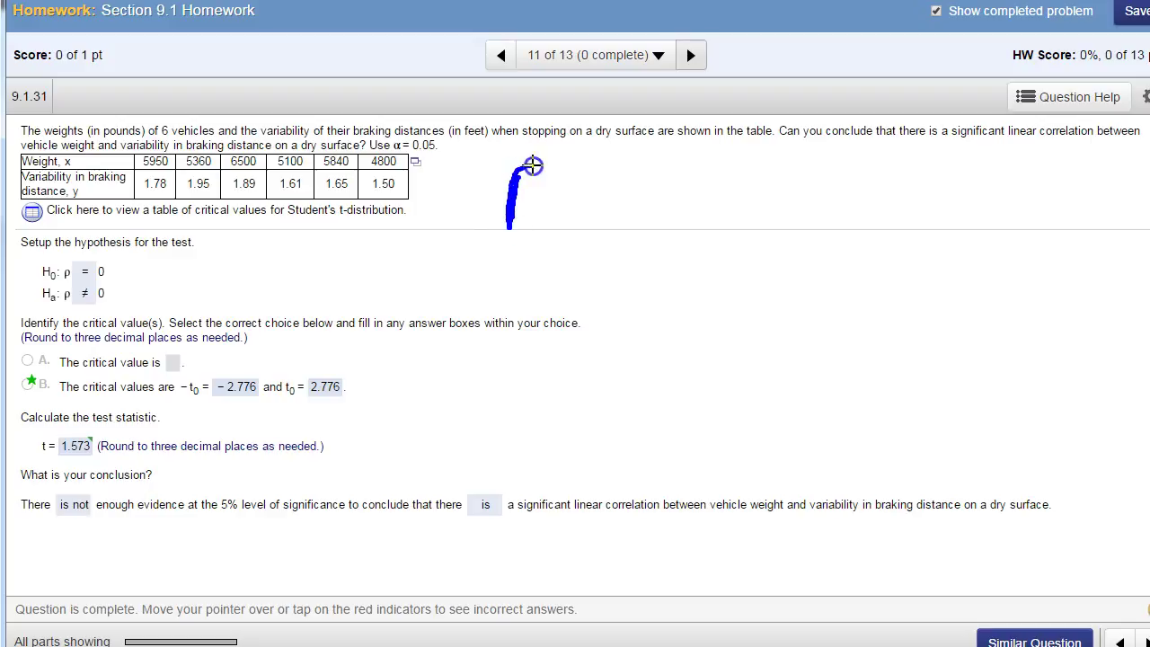
Handwrite the null hypothesis ρ = 0 beside the vehicle weight table and circle the ρ.
{"action": "left_click_drag", "start_coordinate": [579, 203], "coordinate": [627, 205]}
{"action": "left_click_drag", "start_coordinate": [685, 173], "coordinate": [679, 185]}
{"action": "left_click_drag", "start_coordinate": [541, 149], "coordinate": [496, 149]}
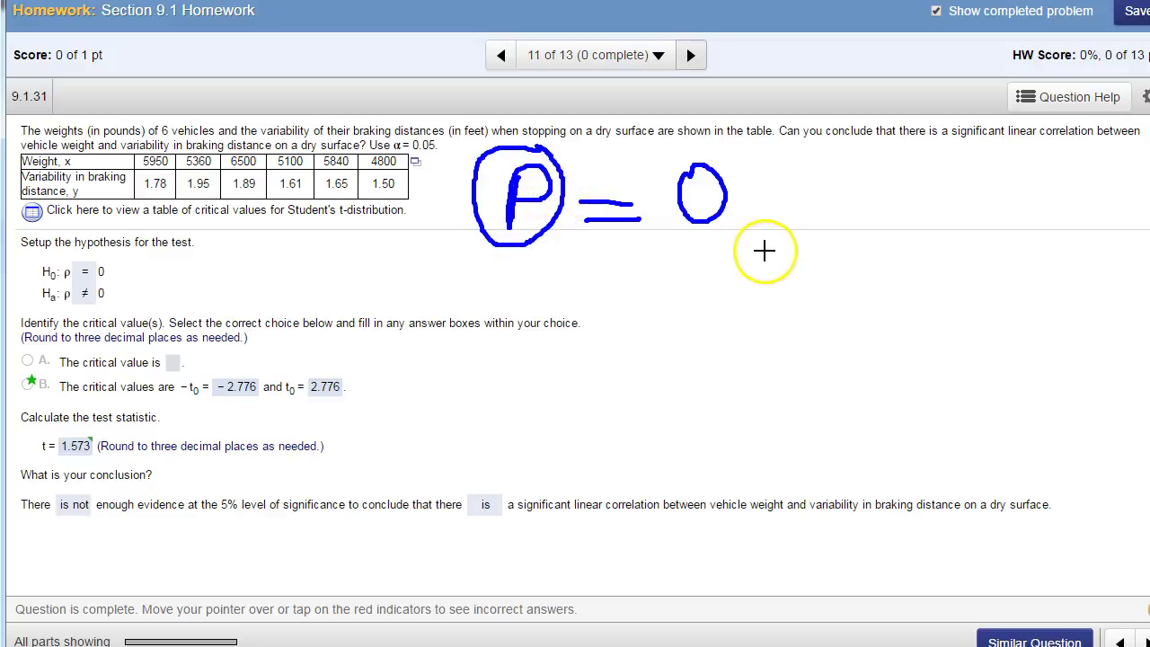
Handwrite the alternative hypothesis ρ ≠ 0 beneath the null hypothesis.
{"action": "left_click_drag", "start_coordinate": [560, 261], "coordinate": [558, 283]}
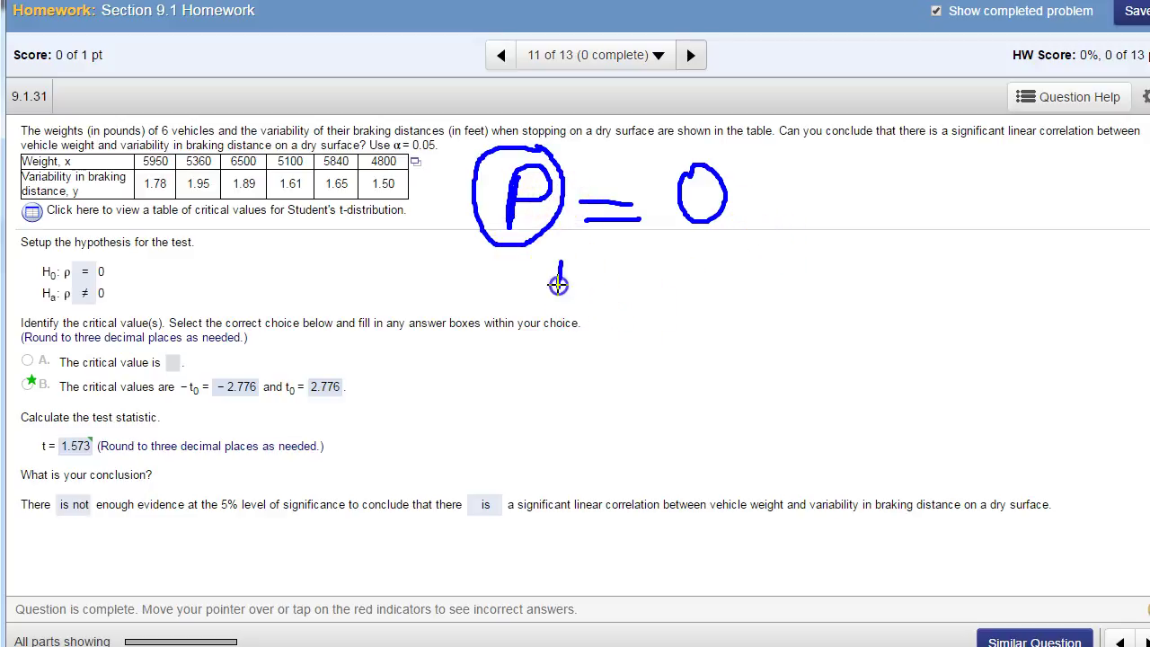
{"action": "left_click_drag", "start_coordinate": [627, 298], "coordinate": [720, 299]}
{"action": "left_click_drag", "start_coordinate": [644, 329], "coordinate": [723, 331]}
{"action": "left_click_drag", "start_coordinate": [670, 261], "coordinate": [706, 390]}
{"action": "left_click_drag", "start_coordinate": [763, 286], "coordinate": [762, 343]}
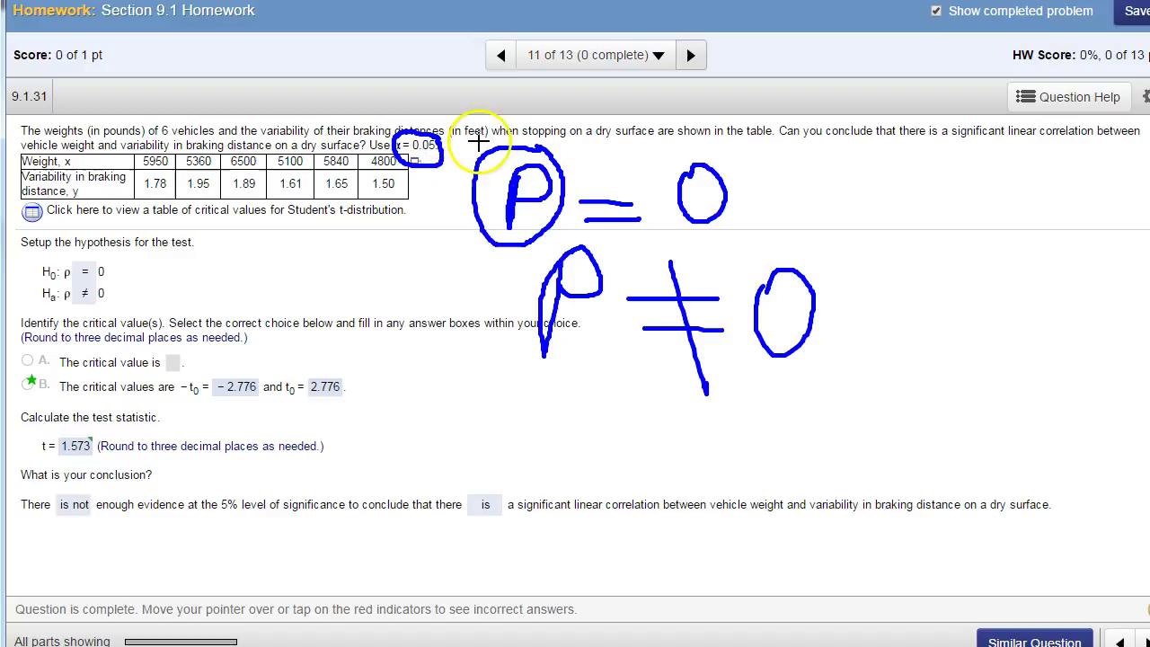
Strike a line through the handwritten ρ = 0 and draw a check mark beside each of the two hypotheses.
{"action": "left_click_drag", "start_coordinate": [368, 192], "coordinate": [857, 194]}
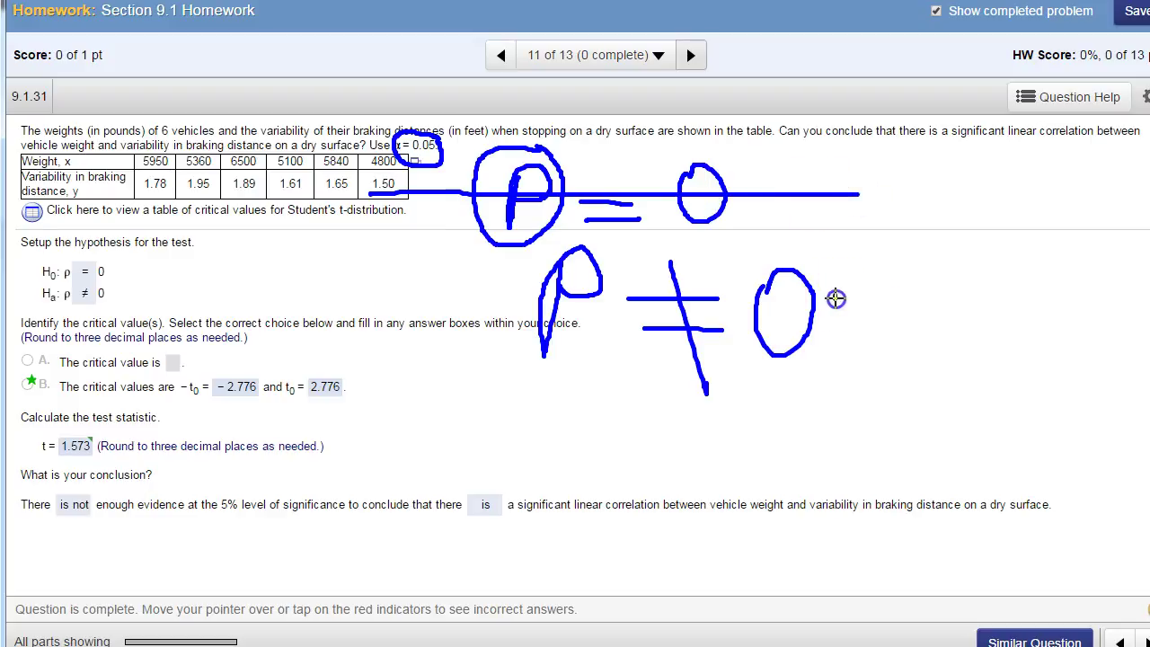
{"action": "left_click_drag", "start_coordinate": [915, 290], "coordinate": [1014, 176]}
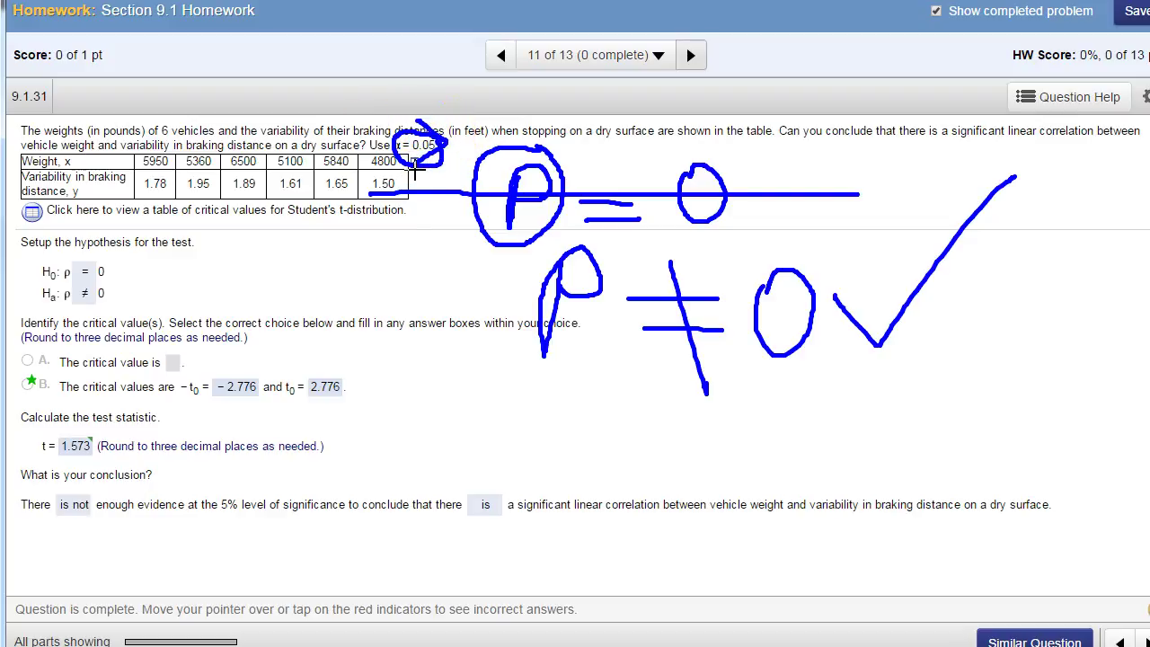
{"action": "mouse_move", "coordinate": [738, 219]}
{"action": "left_mouse_down"}
{"action": "mouse_move", "coordinate": [757, 249]}
{"action": "mouse_move", "coordinate": [853, 169]}
{"action": "left_mouse_up"}
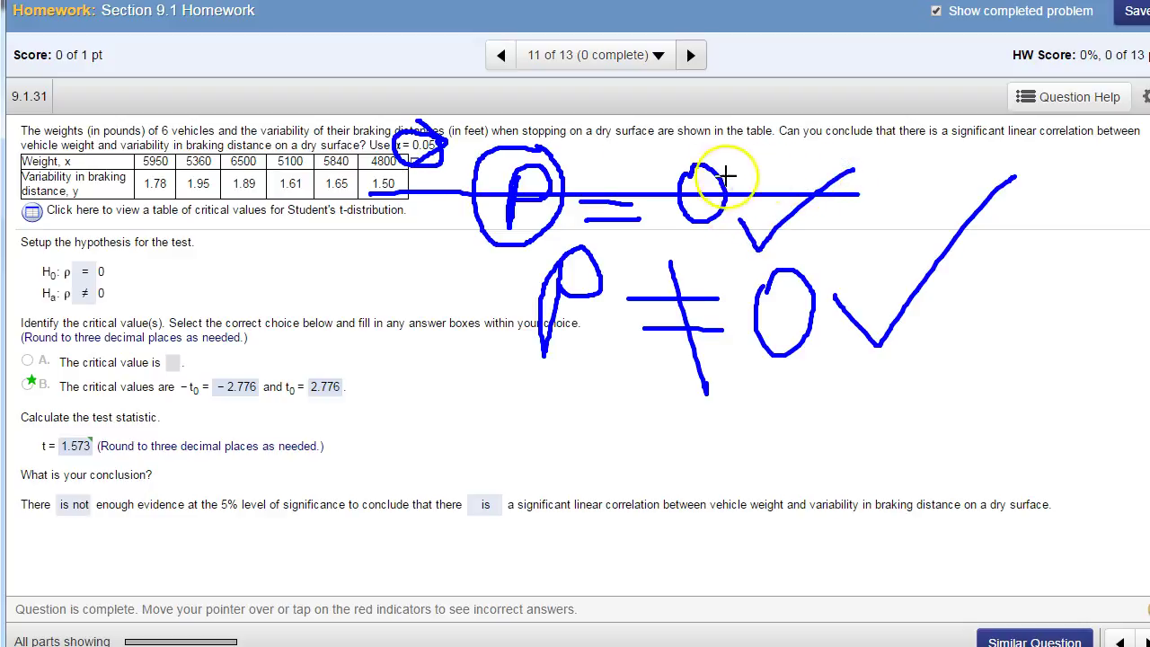
Clear the handwritten hypotheses and return to the vehicle braking-distance question.
{"action": "left_click", "coordinate": [668, 21]}
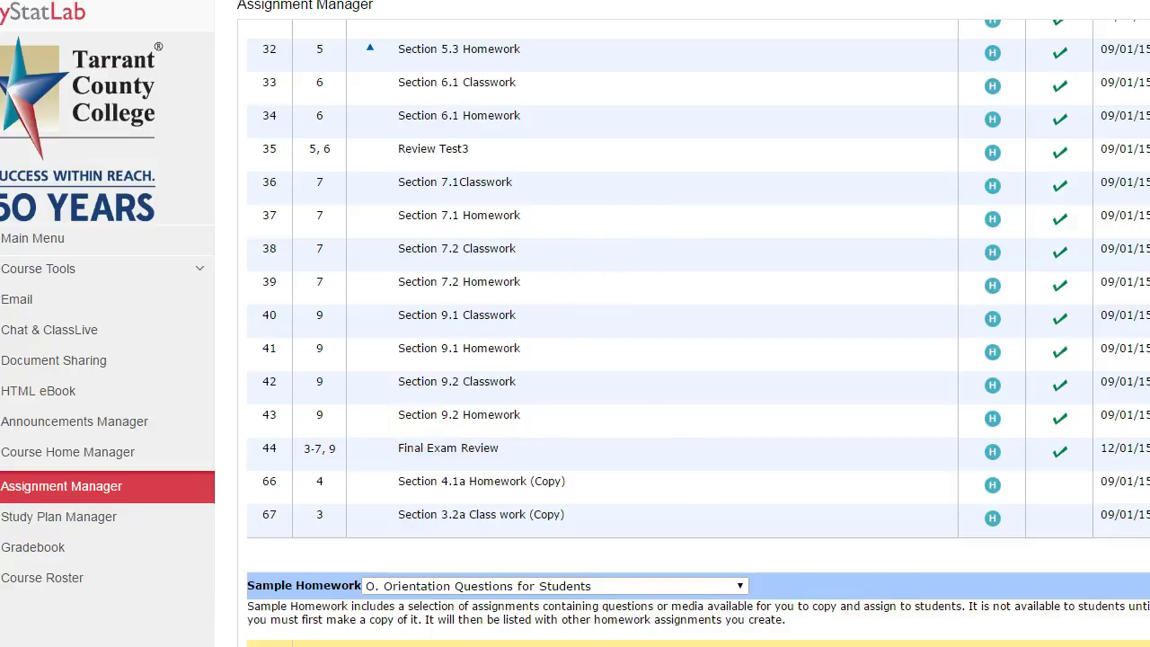
{"action": "mouse_move", "coordinate": [266, 645]}
{"action": "left_click", "coordinate": [363, 633]}
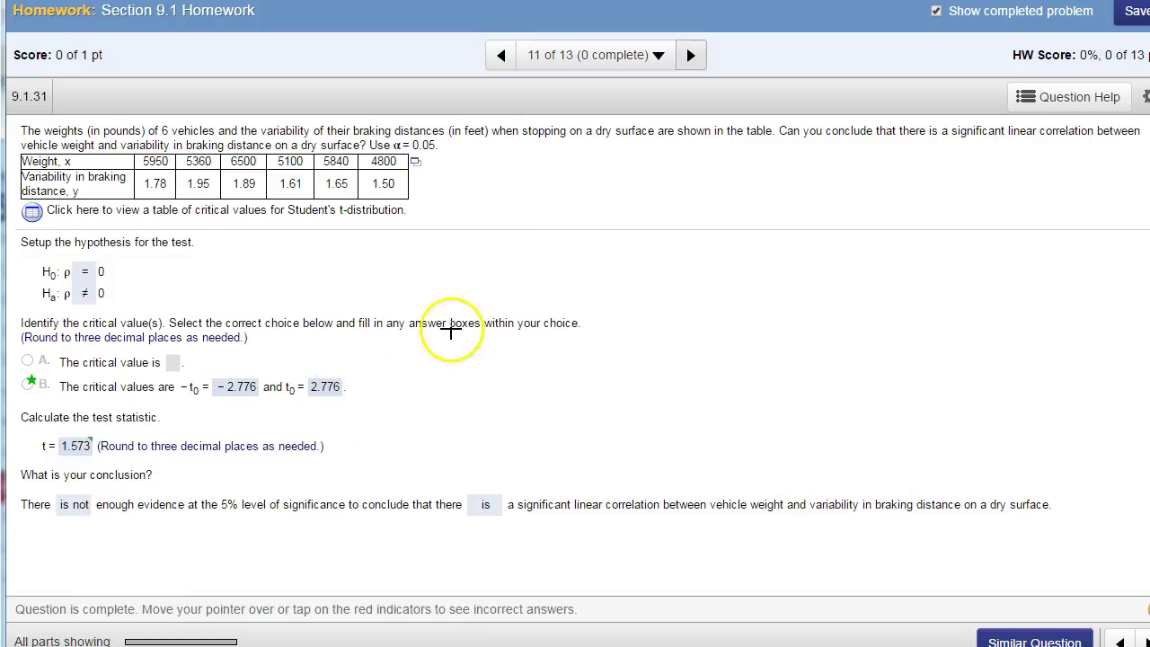
Handwrite |r| > beside the vehicle weight table and erase the note.
{"action": "left_click_drag", "start_coordinate": [556, 184], "coordinate": [559, 233]}
{"action": "left_click_drag", "start_coordinate": [569, 188], "coordinate": [596, 203]}
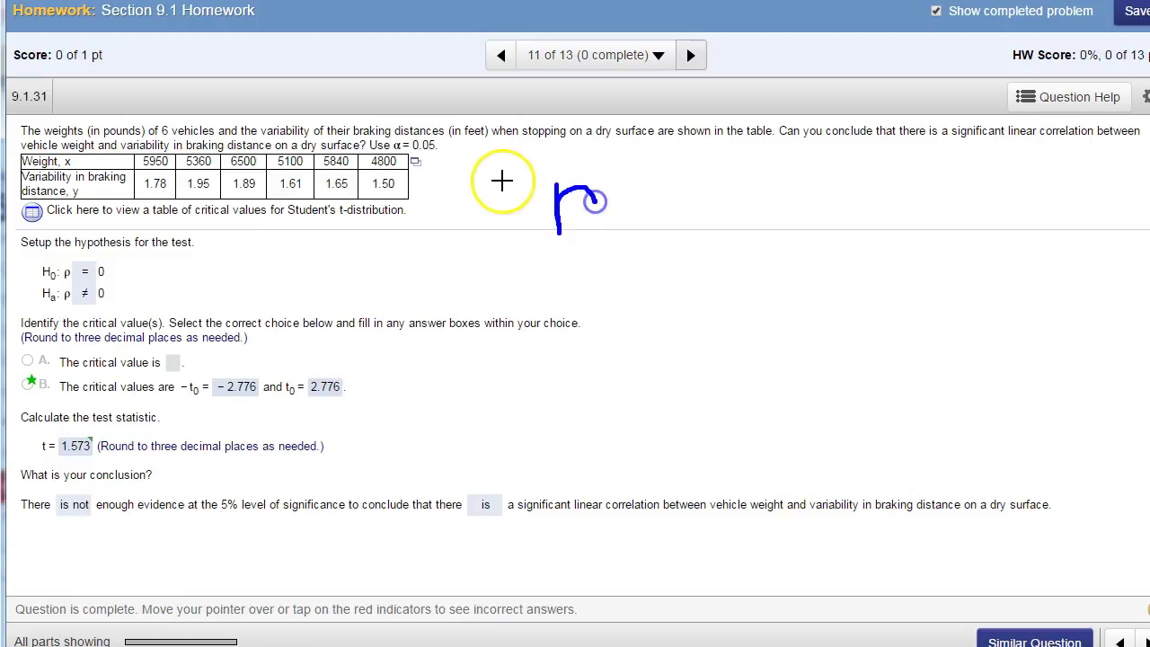
{"action": "left_click_drag", "start_coordinate": [510, 166], "coordinate": [525, 272]}
{"action": "left_click_drag", "start_coordinate": [608, 166], "coordinate": [619, 296]}
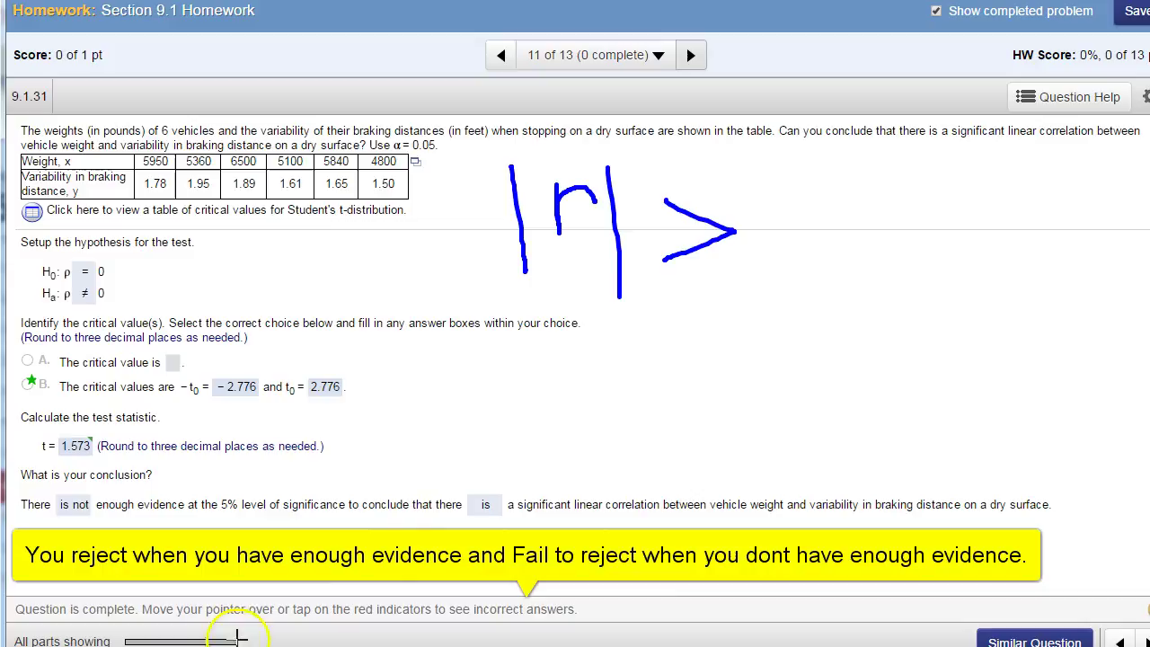
{"action": "key", "text": "e"}
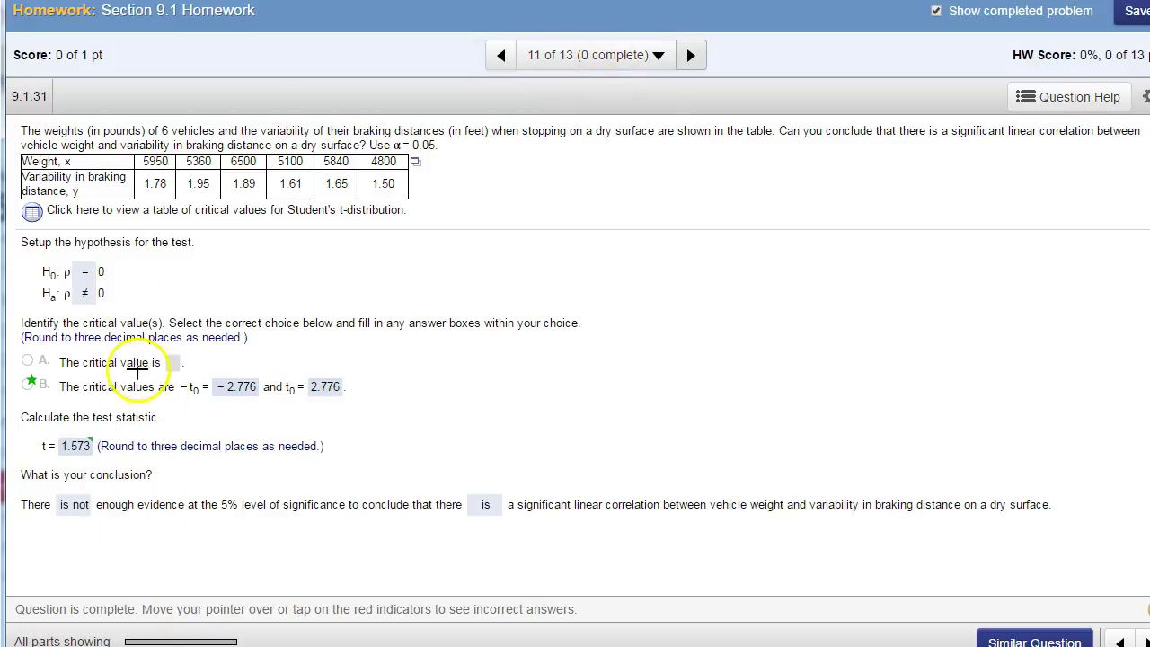
Circle the alternative hypothesis and α = 0.05, handwrite "/2 = 0.025" beside them, and leave the drawing mode.
{"action": "mouse_move", "coordinate": [36, 284]}
{"action": "left_mouse_down"}
{"action": "mouse_move", "coordinate": [67, 321]}
{"action": "mouse_move", "coordinate": [121, 305]}
{"action": "left_mouse_up"}
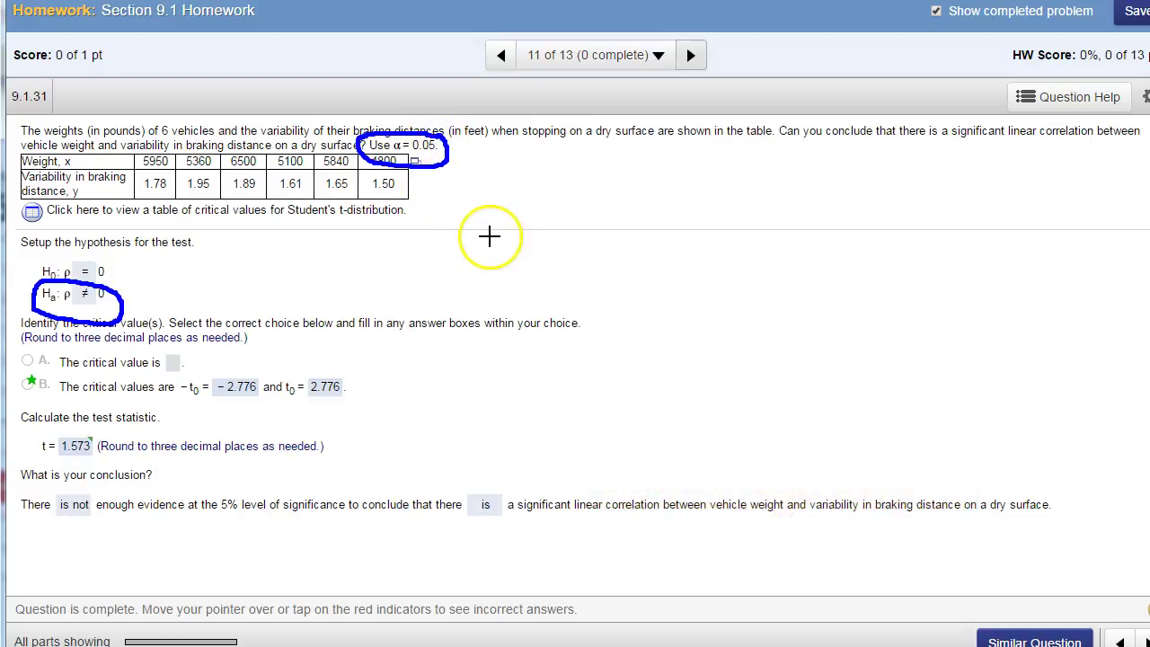
{"action": "mouse_move", "coordinate": [466, 146]}
{"action": "left_mouse_down"}
{"action": "mouse_move", "coordinate": [438, 215]}
{"action": "mouse_move", "coordinate": [492, 204]}
{"action": "mouse_move", "coordinate": [575, 225]}
{"action": "left_mouse_up"}
{"action": "left_click_drag", "start_coordinate": [616, 189], "coordinate": [645, 224]}
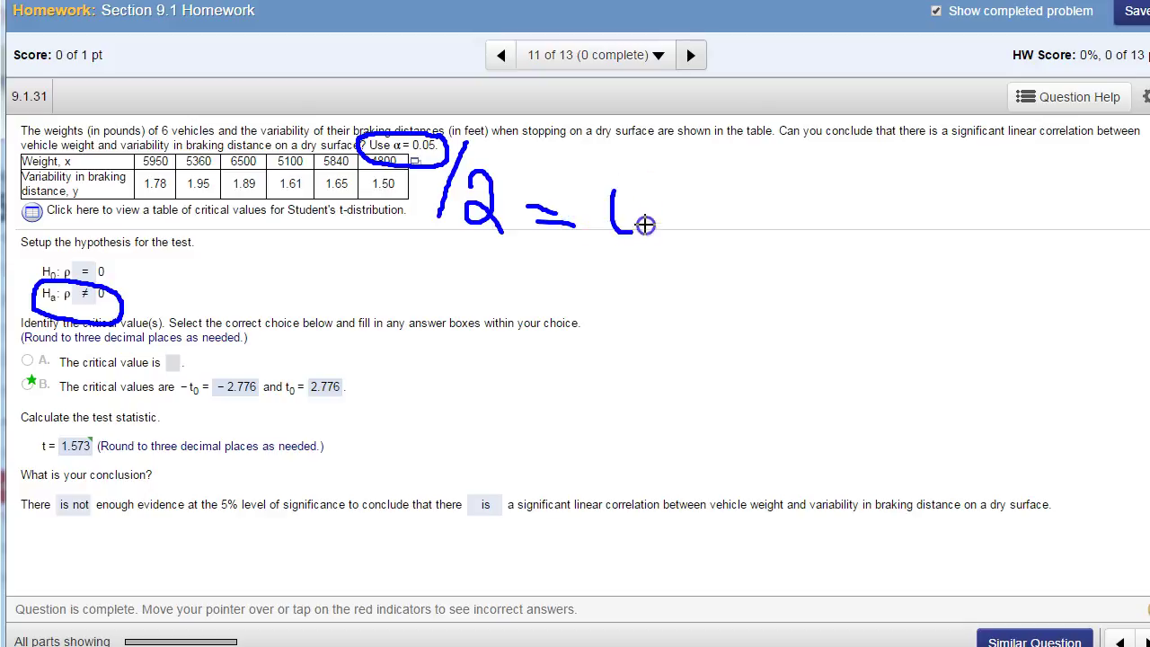
{"action": "left_click", "coordinate": [683, 204]}
{"action": "mouse_move", "coordinate": [711, 188]}
{"action": "left_mouse_down"}
{"action": "mouse_move", "coordinate": [773, 225]}
{"action": "mouse_move", "coordinate": [836, 201]}
{"action": "left_mouse_up"}
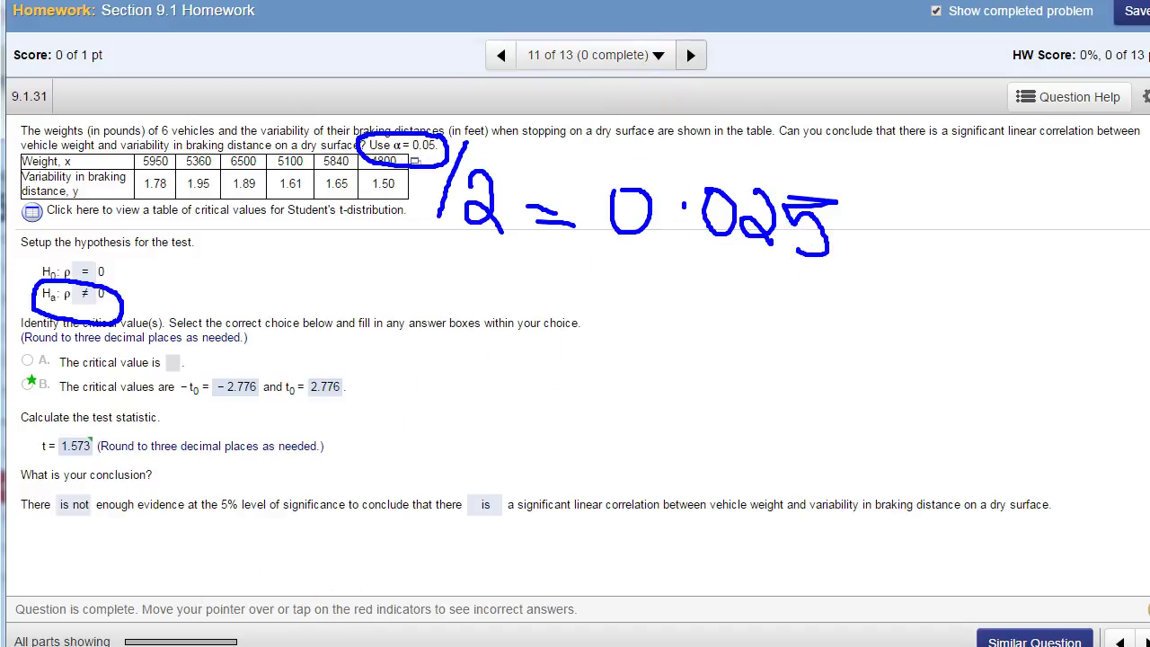
{"action": "key", "text": "Escape"}
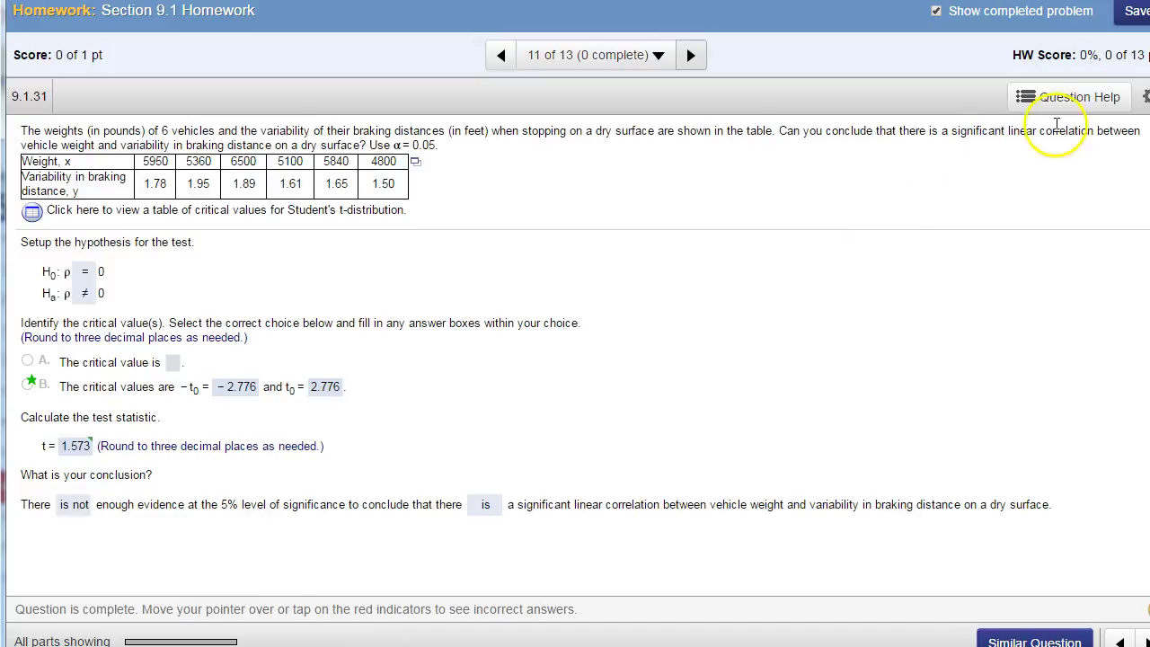
Open a blank StatCrunch window with the T calculator and place it below the question's data table.
{"action": "left_click", "coordinate": [1071, 95]}
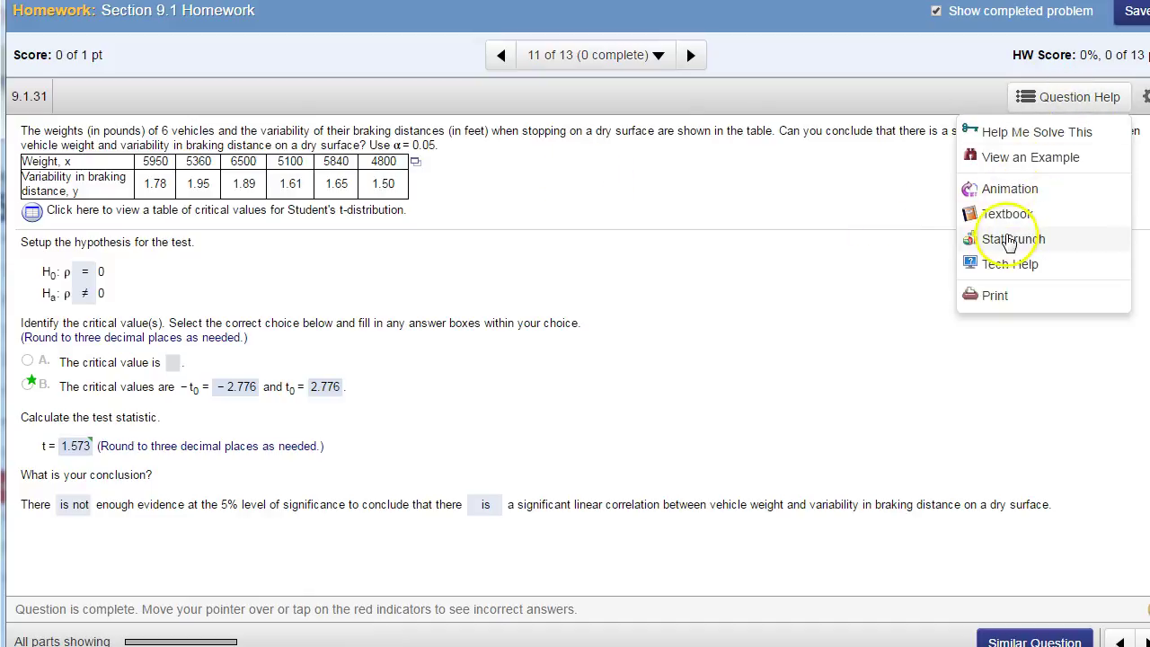
{"action": "left_click", "coordinate": [988, 239]}
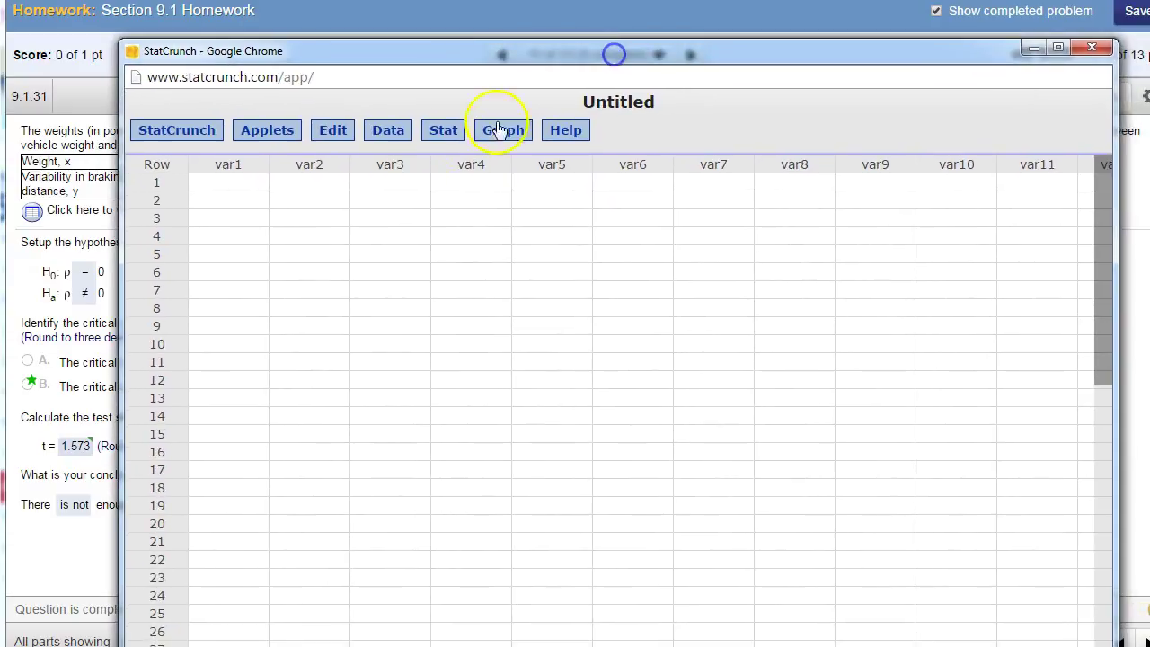
{"action": "left_click", "coordinate": [445, 133]}
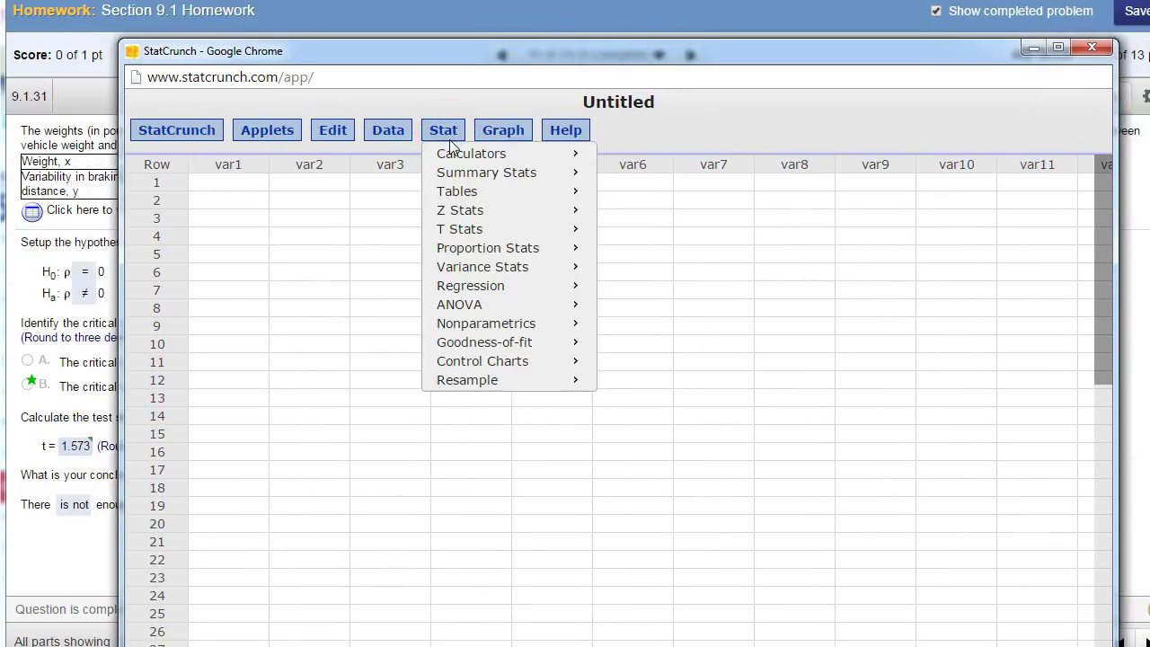
{"action": "left_click", "coordinate": [458, 155]}
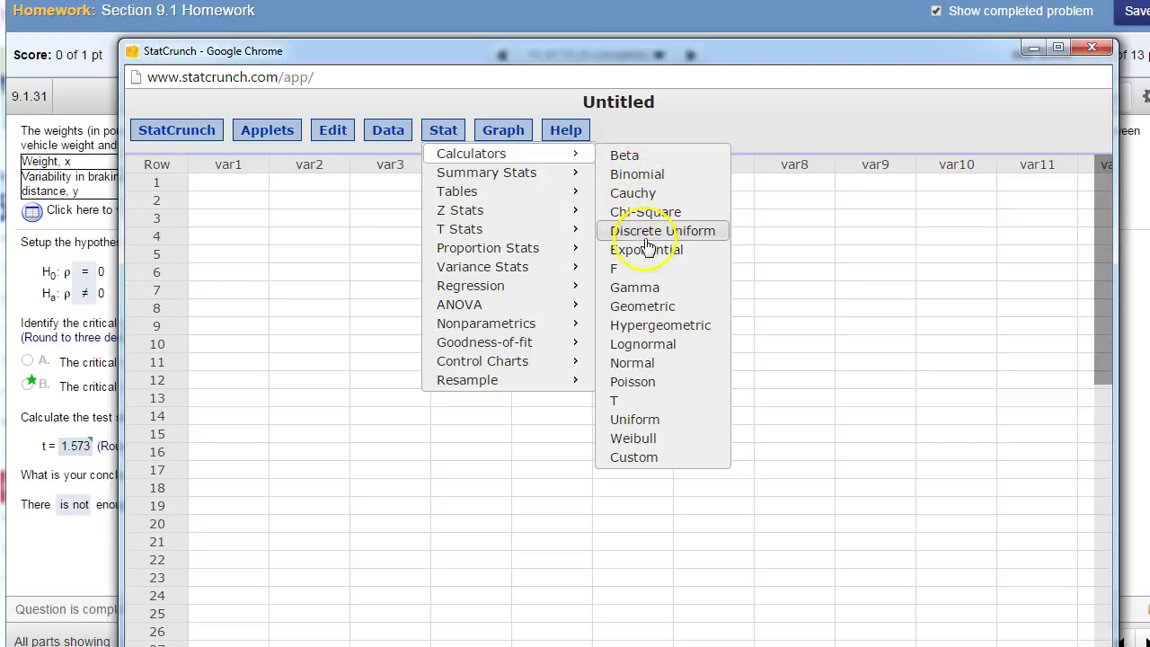
{"action": "left_click", "coordinate": [642, 400]}
{"action": "left_click_drag", "start_coordinate": [732, 218], "coordinate": [348, 252]}
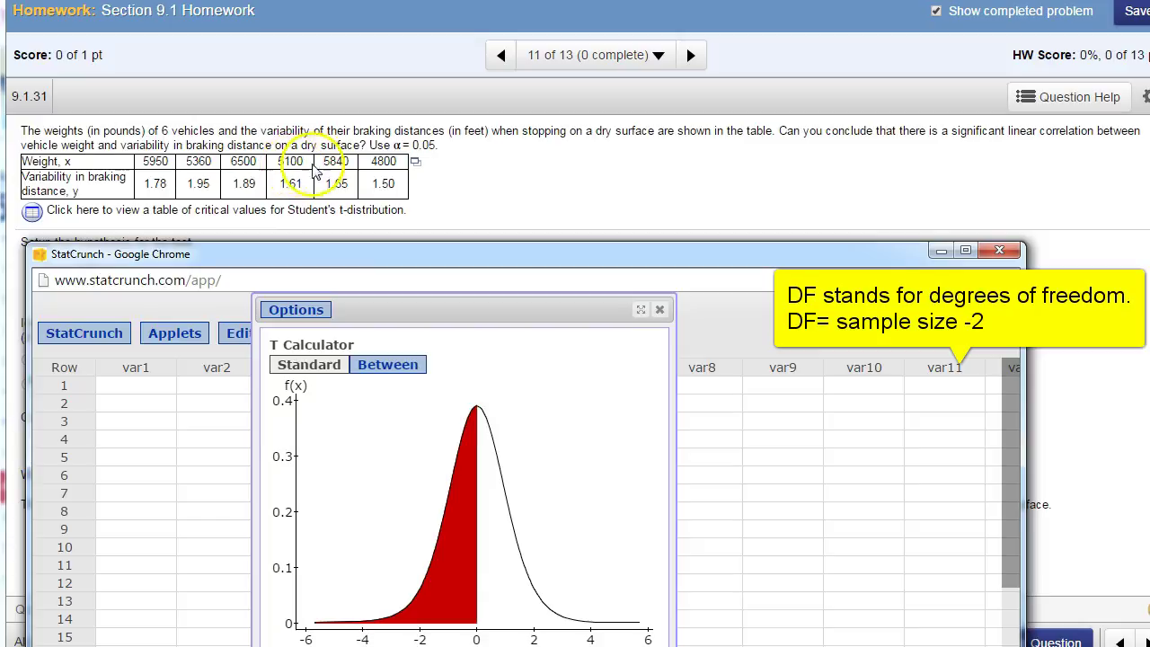
Compute the critical t value in the T calculator with DF 4 and a lower-tail (≤) probability of 0.025.
{"action": "left_click_drag", "start_coordinate": [418, 254], "coordinate": [406, 46]}
{"action": "left_click_drag", "start_coordinate": [464, 169], "coordinate": [454, 169]}
{"action": "left_click", "coordinate": [474, 550]}
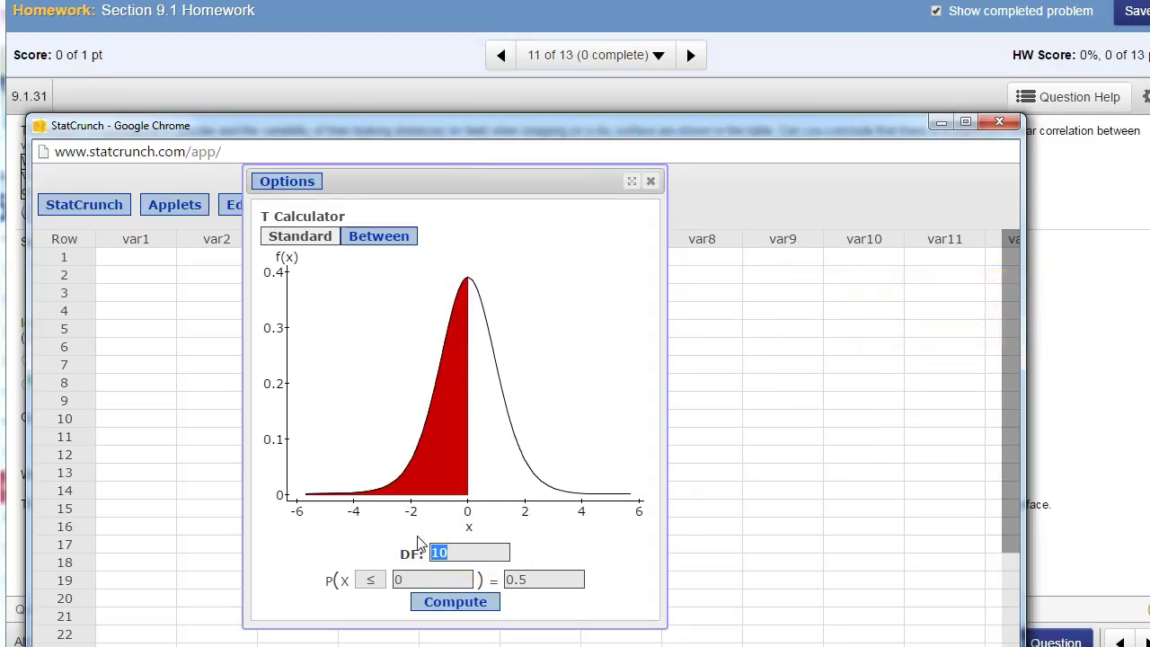
{"action": "type", "text": "4"}
{"action": "left_click", "coordinate": [530, 588]}
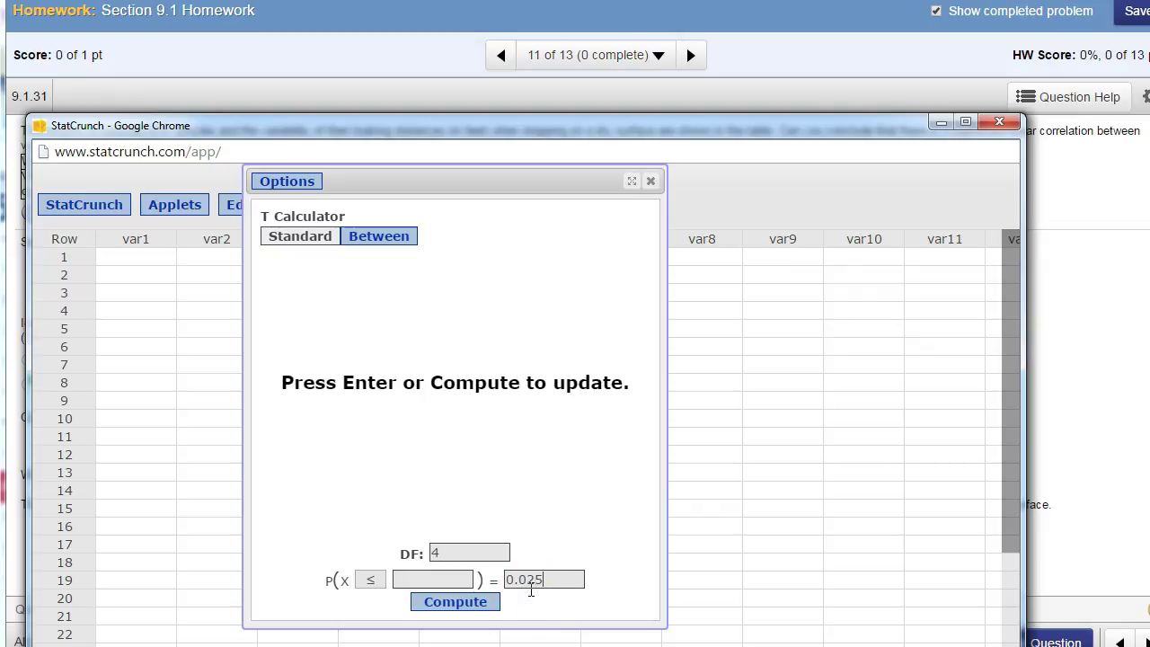
{"action": "left_click", "coordinate": [467, 600]}
Place the T calculator beside the homework answers, select the computed critical value, and highlight the test statistic line.
{"action": "left_click_drag", "start_coordinate": [396, 117], "coordinate": [770, 8]}
{"action": "left_click_drag", "start_coordinate": [770, 61], "coordinate": [560, 61]}
{"action": "left_click", "coordinate": [550, 459]}
{"action": "left_click", "coordinate": [551, 457]}
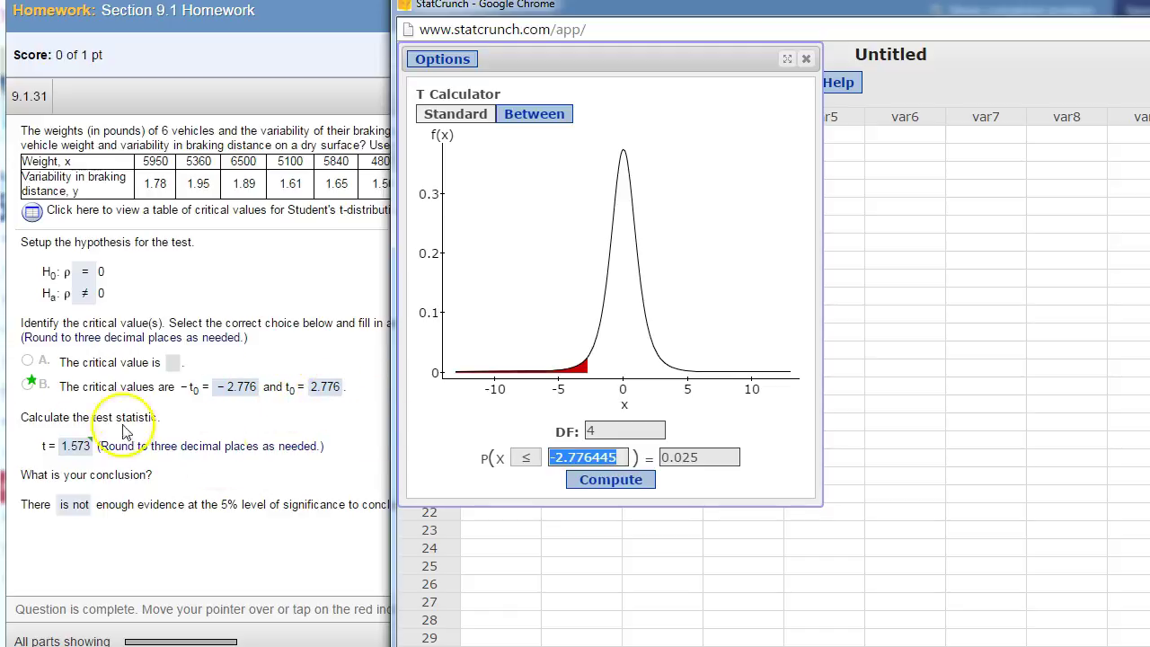
{"action": "mouse_move", "coordinate": [76, 445]}
{"action": "left_click_drag", "start_coordinate": [23, 417], "coordinate": [183, 432]}
Return to the homework question and open its weight and braking-distance table in StatCrunch.
{"action": "left_click", "coordinate": [350, 396]}
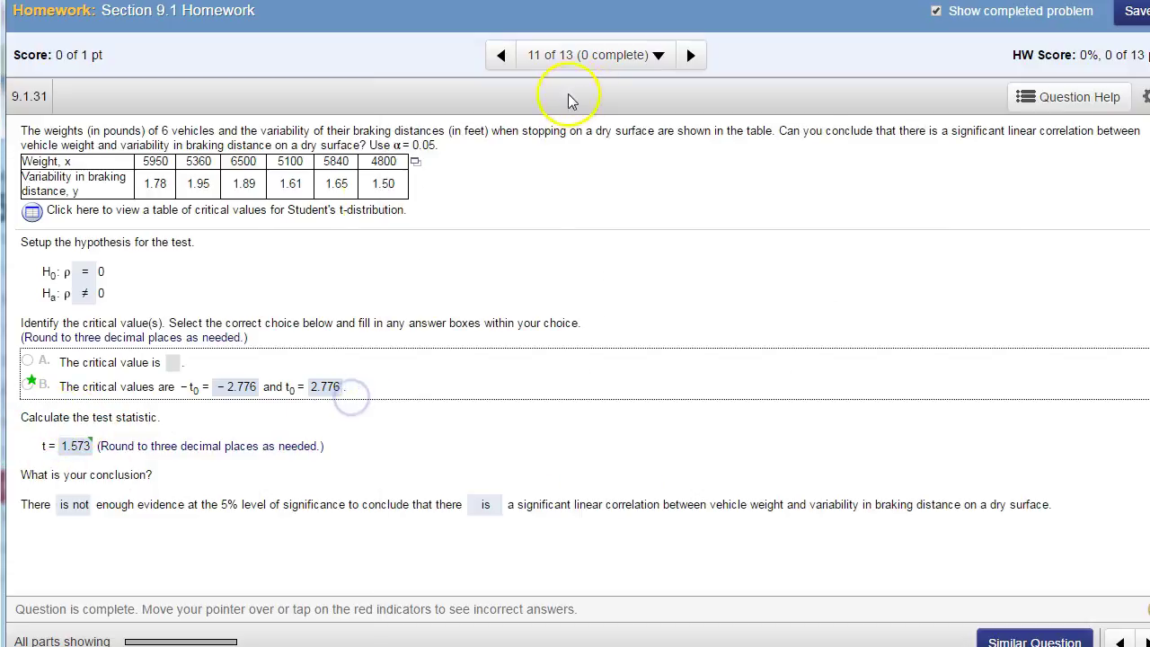
{"action": "left_click", "coordinate": [417, 162]}
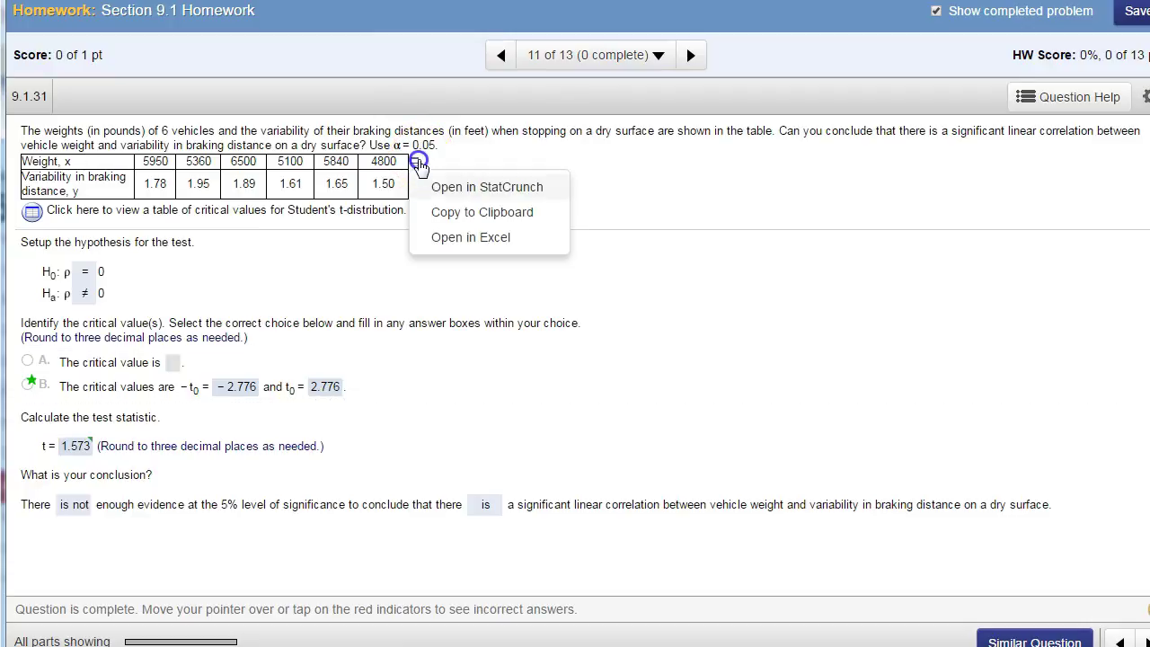
{"action": "left_click", "coordinate": [432, 187]}
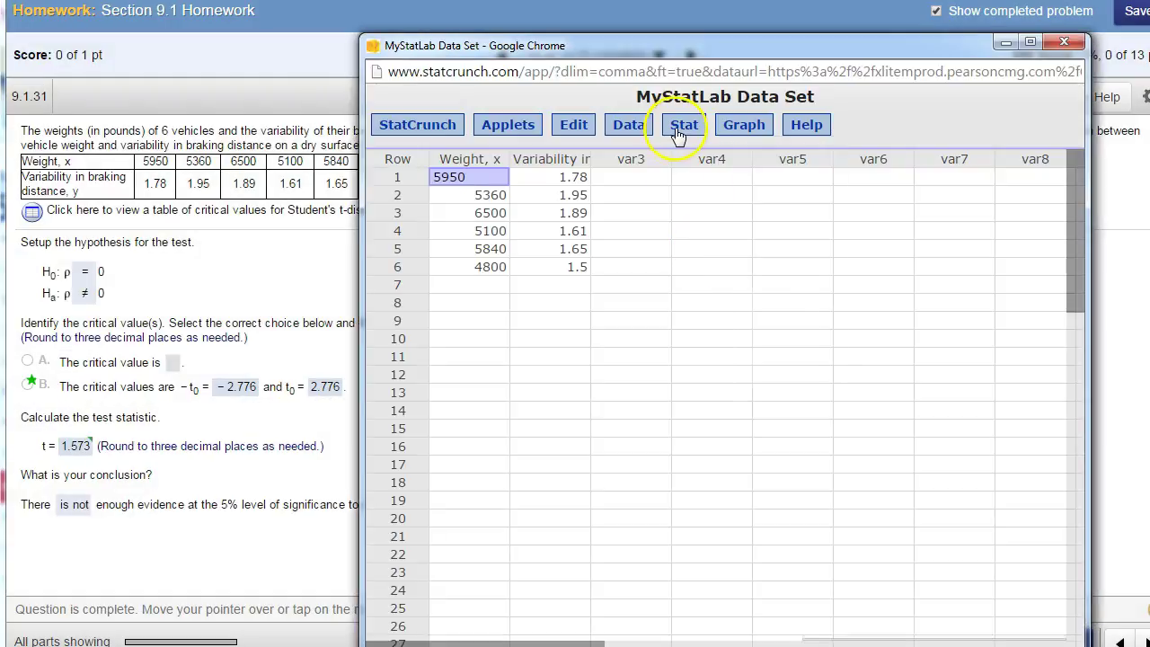
Run a simple linear regression with Weight, x as the X variable and Variability in braking distance, y as the Y variable.
{"action": "left_click", "coordinate": [678, 129]}
{"action": "mouse_move", "coordinate": [830, 283]}
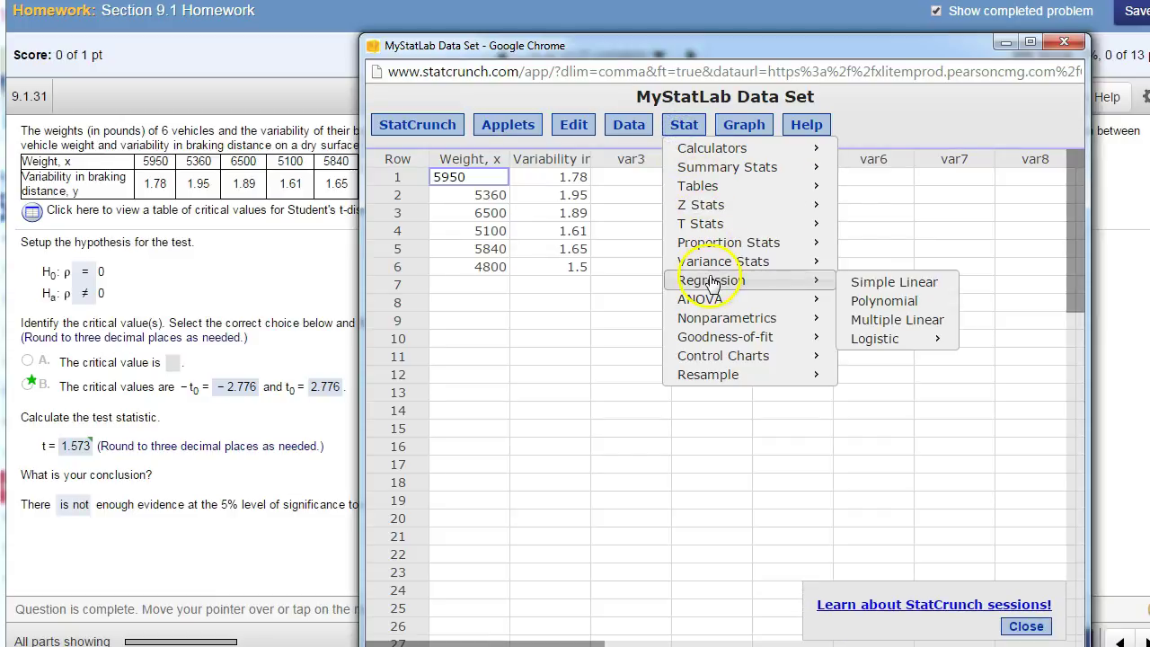
{"action": "left_click", "coordinate": [925, 282]}
{"action": "left_click", "coordinate": [682, 151]}
{"action": "left_click", "coordinate": [678, 185]}
{"action": "left_click", "coordinate": [669, 197]}
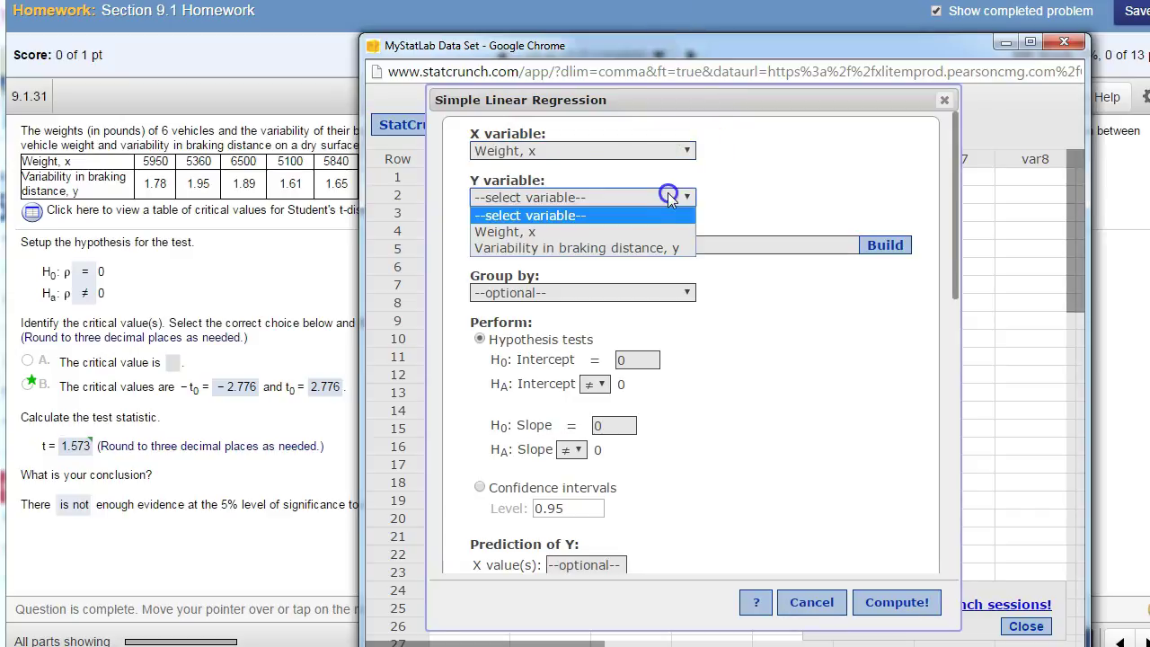
{"action": "left_click", "coordinate": [655, 248]}
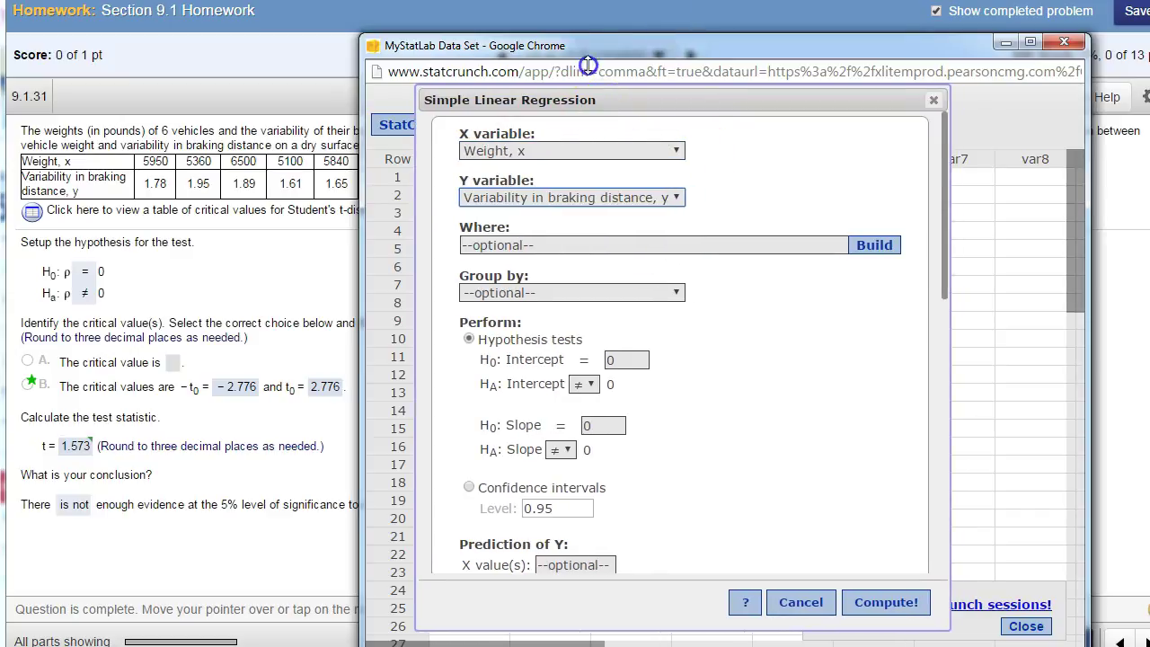
{"action": "left_click", "coordinate": [884, 610]}
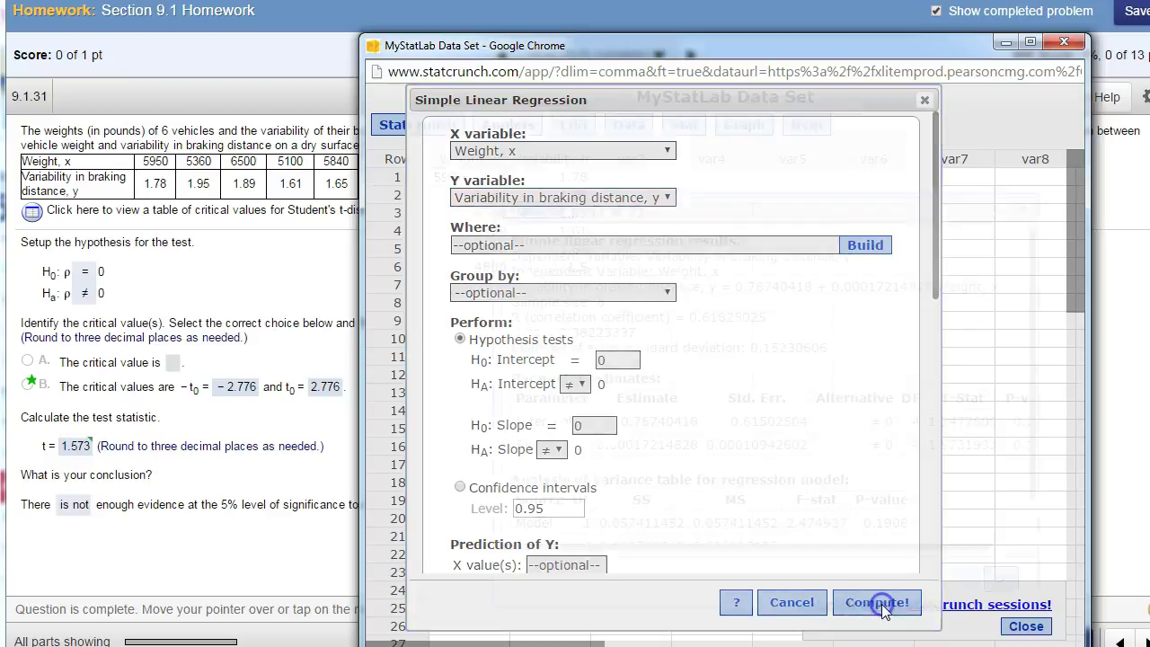
Highlight the Slope row through its T-Stat in the regression results and close the data set window.
{"action": "left_click_drag", "start_coordinate": [749, 214], "coordinate": [657, 159]}
{"action": "left_click", "coordinate": [901, 501]}
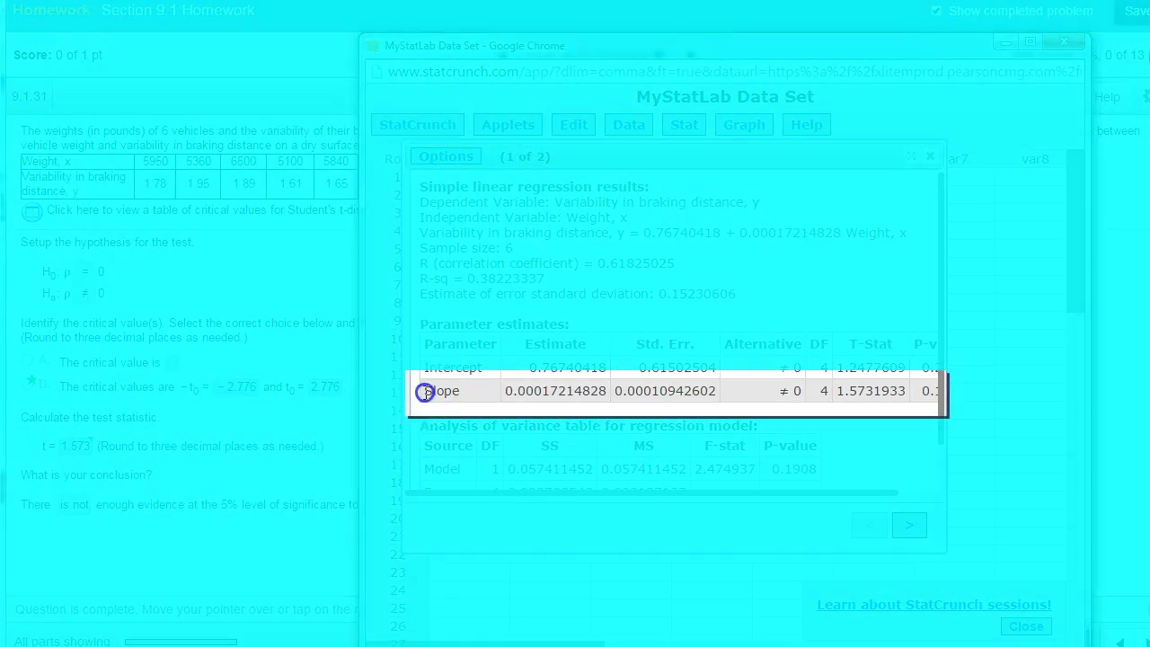
{"action": "left_click_drag", "start_coordinate": [620, 397], "coordinate": [842, 396]}
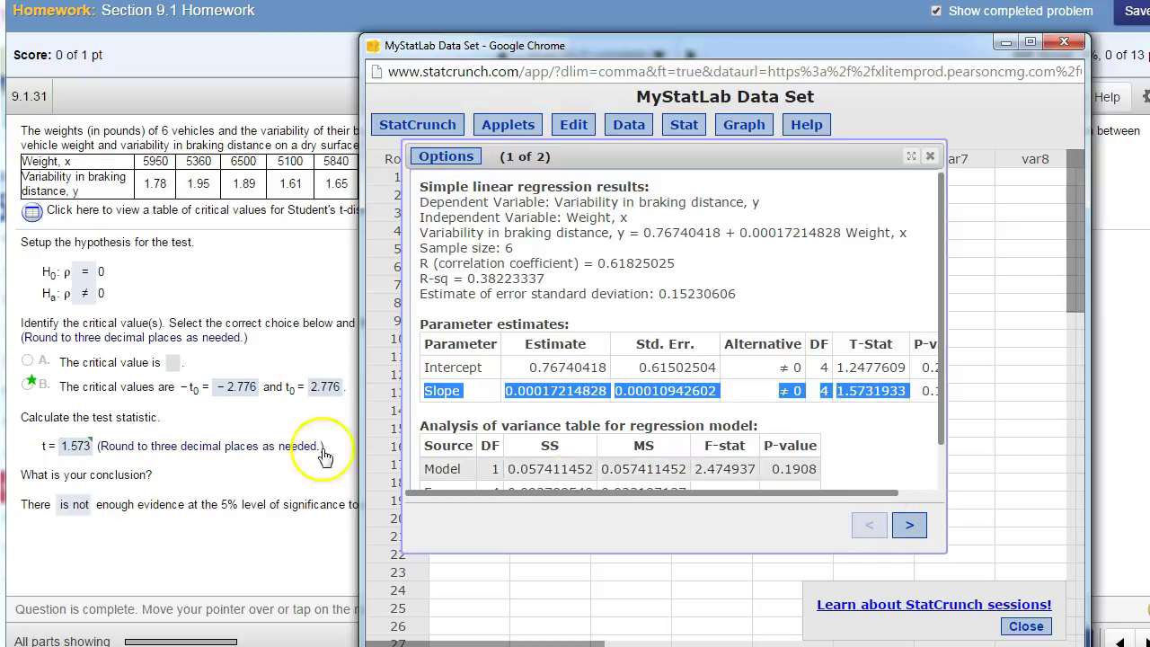
{"action": "left_click", "coordinate": [929, 157]}
{"action": "left_click", "coordinate": [1063, 42]}
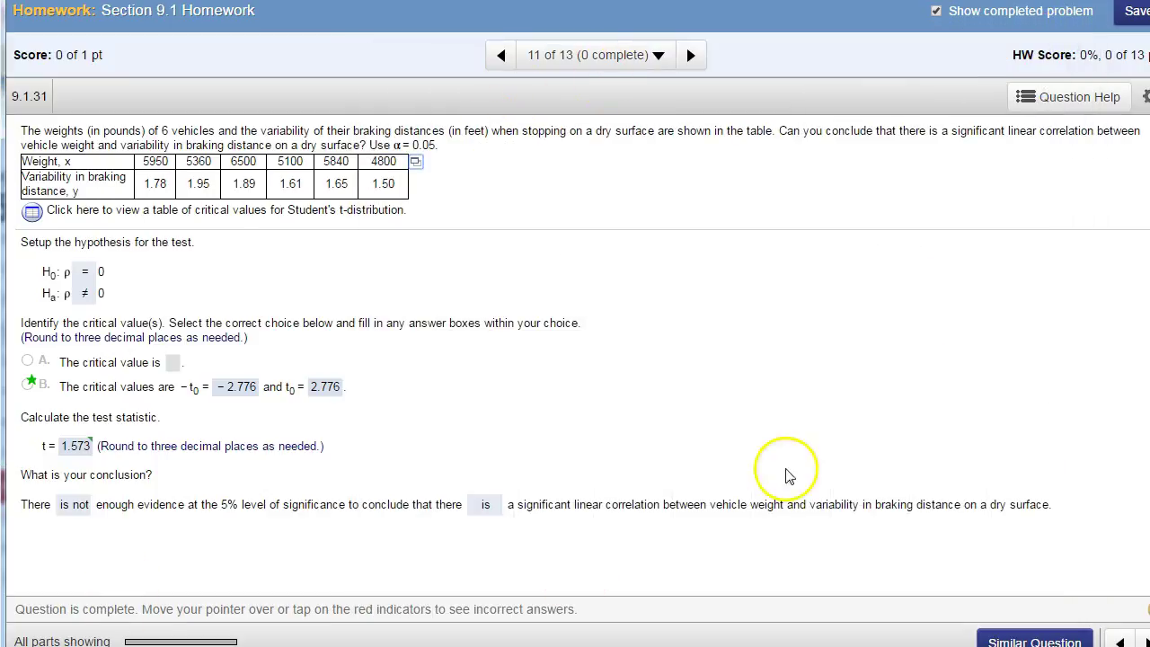
Draw horizontal and vertical axes with a bell curve over them beside the homework answers.
{"action": "left_click_drag", "start_coordinate": [473, 382], "coordinate": [853, 380]}
{"action": "mouse_move", "coordinate": [618, 206]}
{"action": "left_mouse_down"}
{"action": "mouse_move", "coordinate": [662, 356]}
{"action": "mouse_move", "coordinate": [666, 519]}
{"action": "left_mouse_up"}
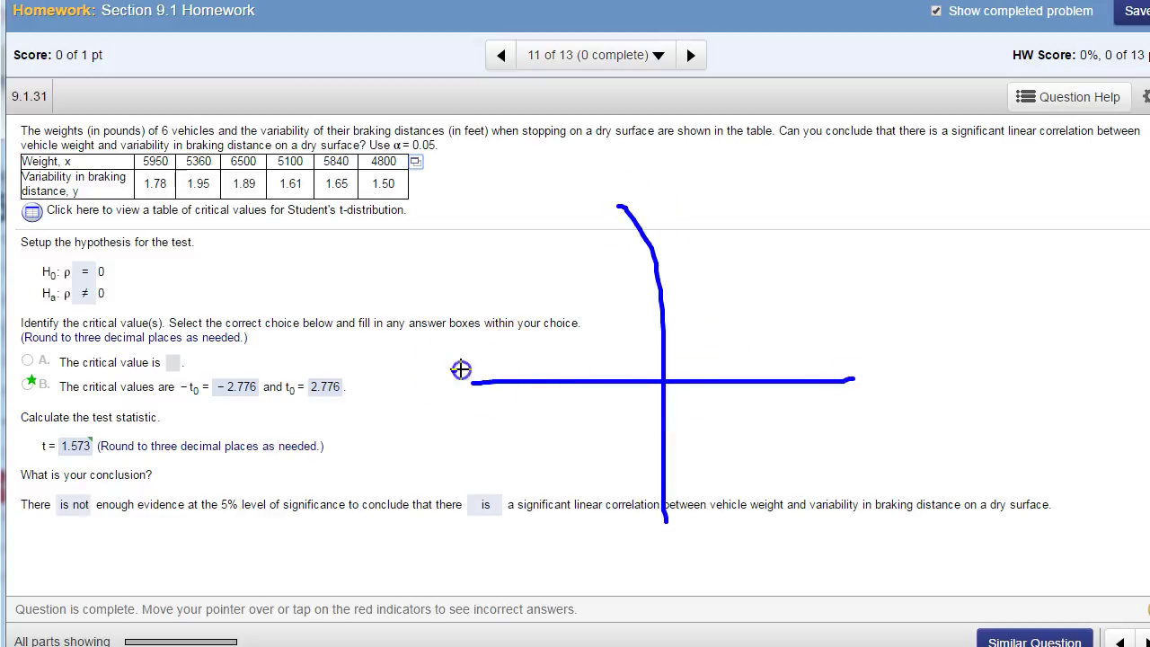
{"action": "left_click_drag", "start_coordinate": [454, 370], "coordinate": [594, 266]}
{"action": "left_click_drag", "start_coordinate": [820, 346], "coordinate": [907, 358]}
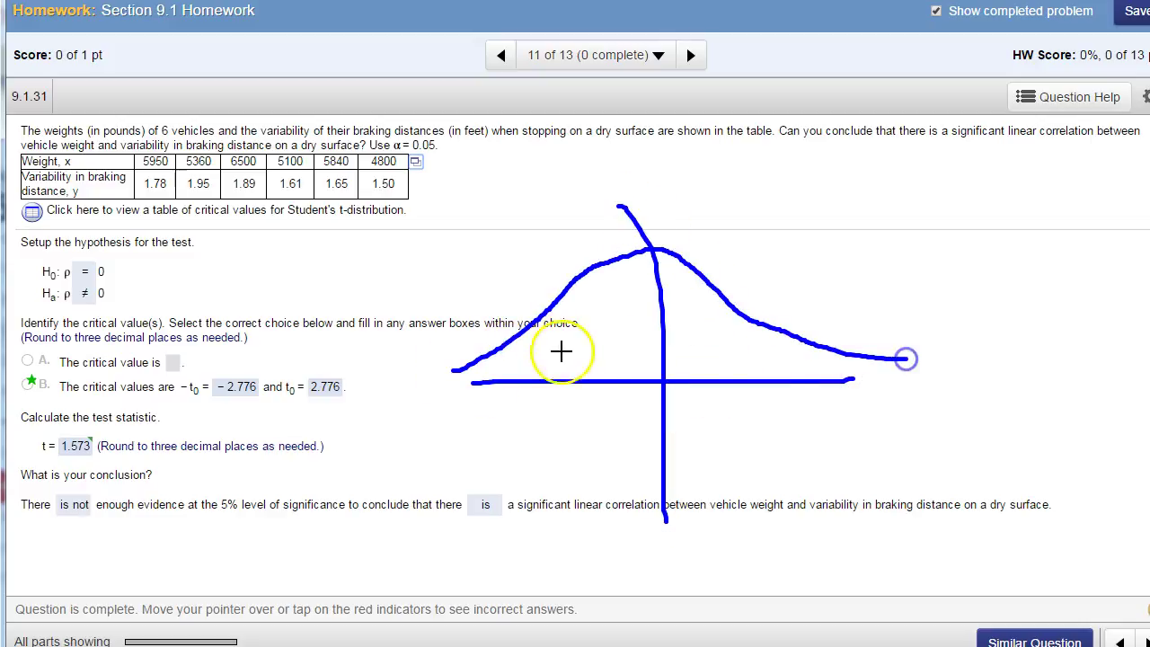
Mark and shade both tails of the bell curve, labelling their boundaries -2.77 and 2.77.
{"action": "left_click_drag", "start_coordinate": [524, 321], "coordinate": [541, 411]}
{"action": "mouse_move", "coordinate": [788, 316]}
{"action": "left_mouse_down"}
{"action": "mouse_move", "coordinate": [798, 404]}
{"action": "mouse_move", "coordinate": [808, 346]}
{"action": "mouse_move", "coordinate": [822, 386]}
{"action": "mouse_move", "coordinate": [877, 380]}
{"action": "mouse_move", "coordinate": [892, 364]}
{"action": "left_mouse_up"}
{"action": "left_click_drag", "start_coordinate": [471, 386], "coordinate": [472, 390]}
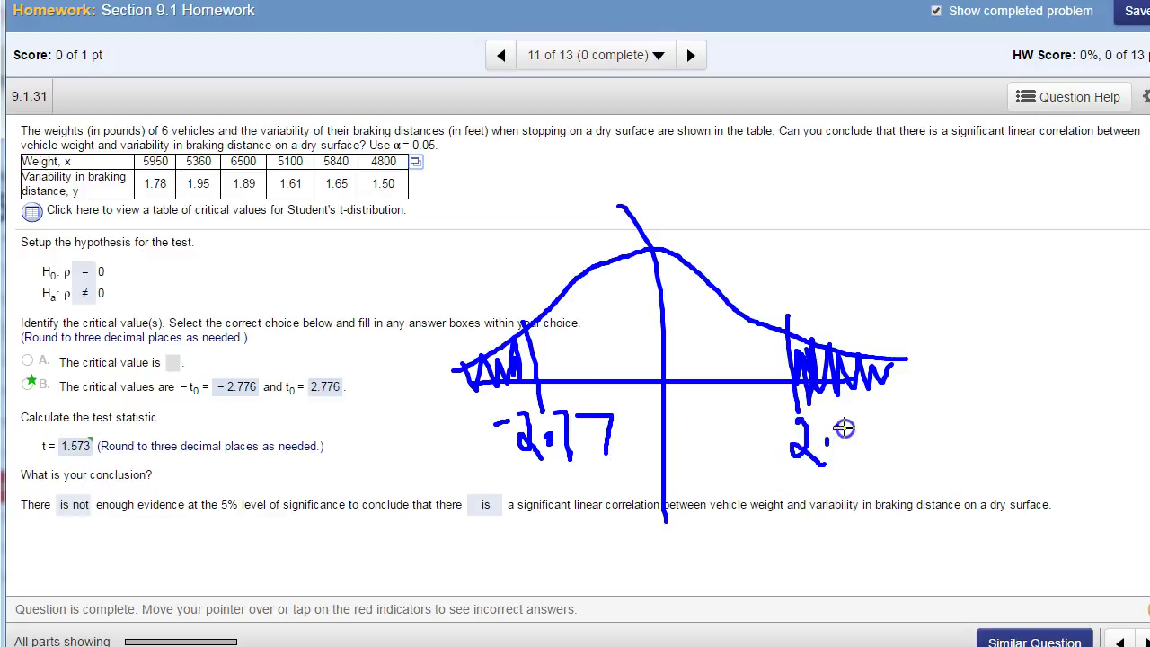
{"action": "left_click_drag", "start_coordinate": [885, 429], "coordinate": [886, 464]}
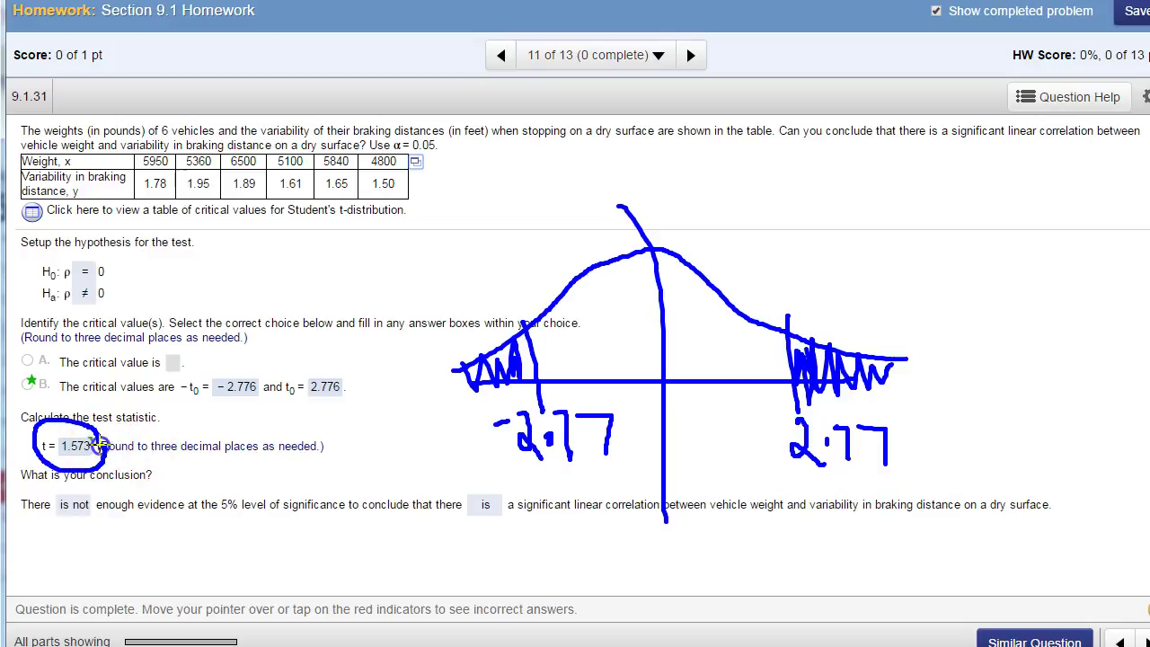
Mark the test statistic inside the unshaded region, circle "is not", "5% level", α = 0.05 and "is", check "is not", and clear the drawing.
{"action": "left_click_drag", "start_coordinate": [721, 377], "coordinate": [722, 382]}
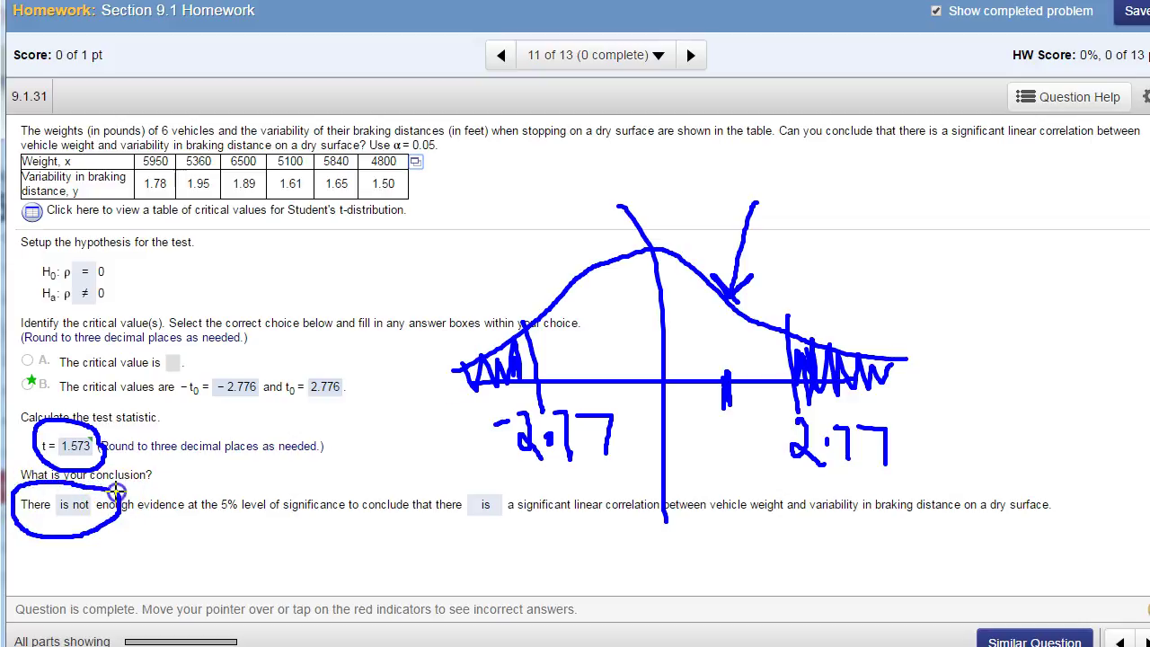
{"action": "left_click_drag", "start_coordinate": [261, 490], "coordinate": [225, 483]}
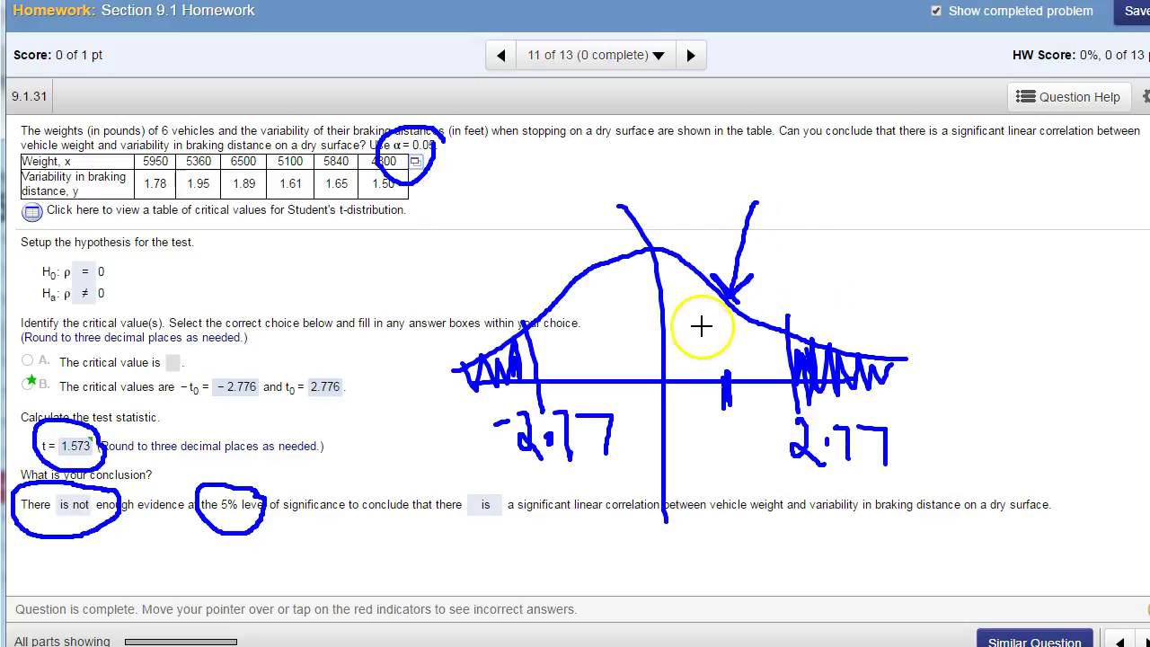
{"action": "left_click_drag", "start_coordinate": [56, 521], "coordinate": [171, 451]}
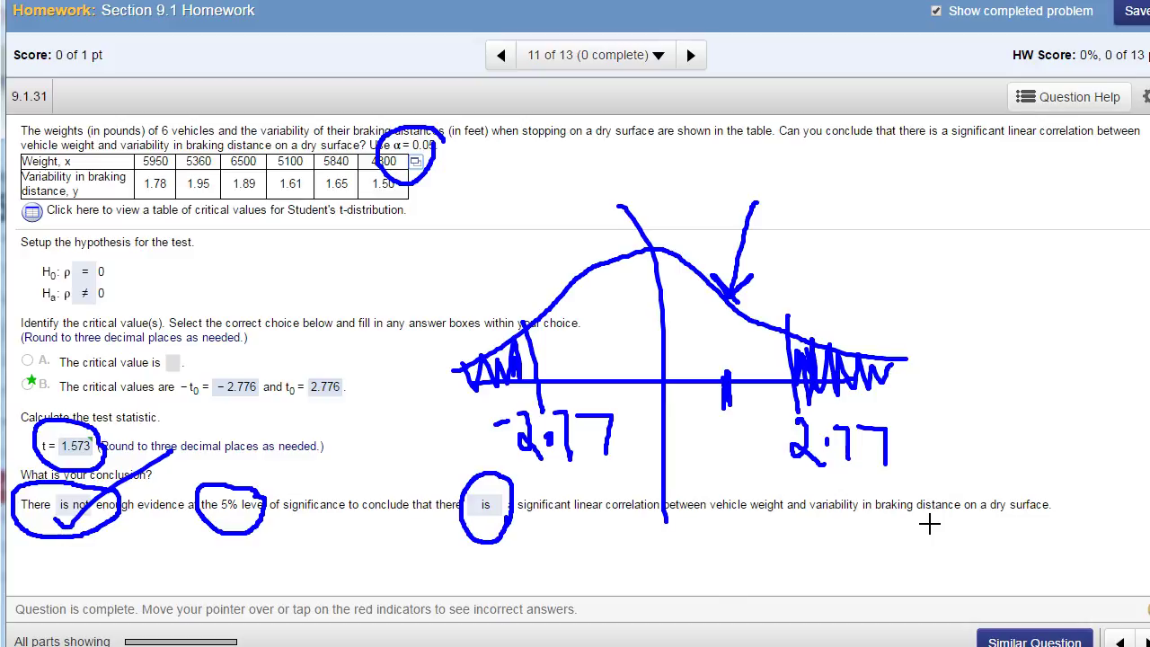
{"action": "left_click", "coordinate": [950, 511]}
{"action": "key", "text": "Escape"}
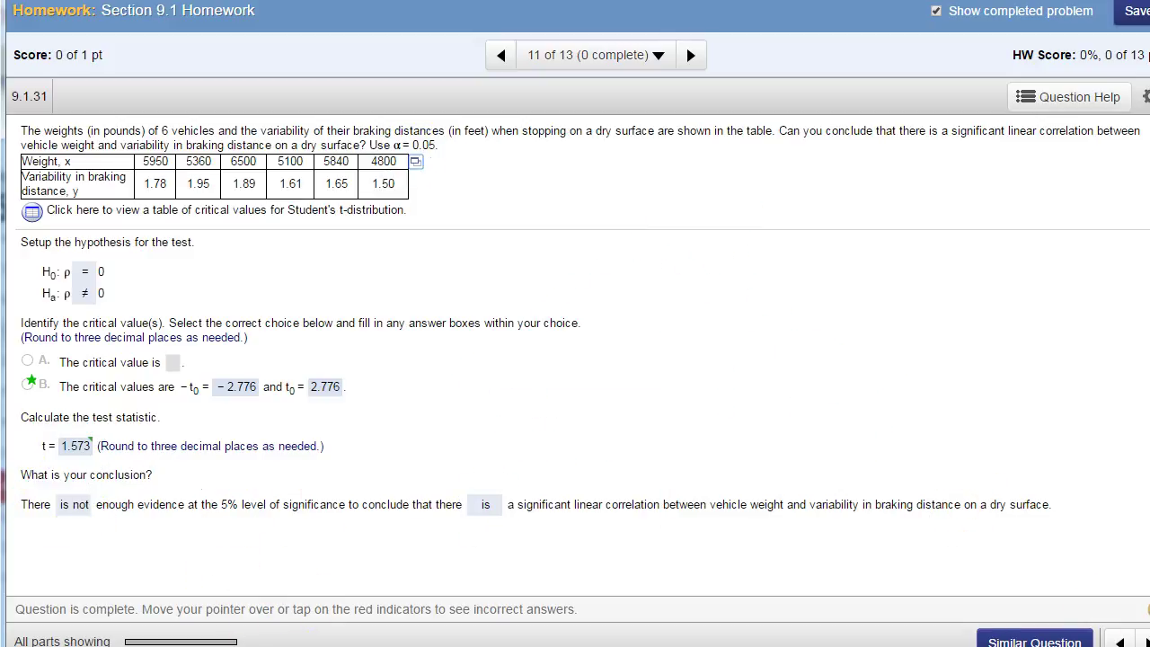
Advance to question 13 of 13, circle its hypotheses and critical values, and clear the markings.
{"action": "left_click", "coordinate": [690, 55]}
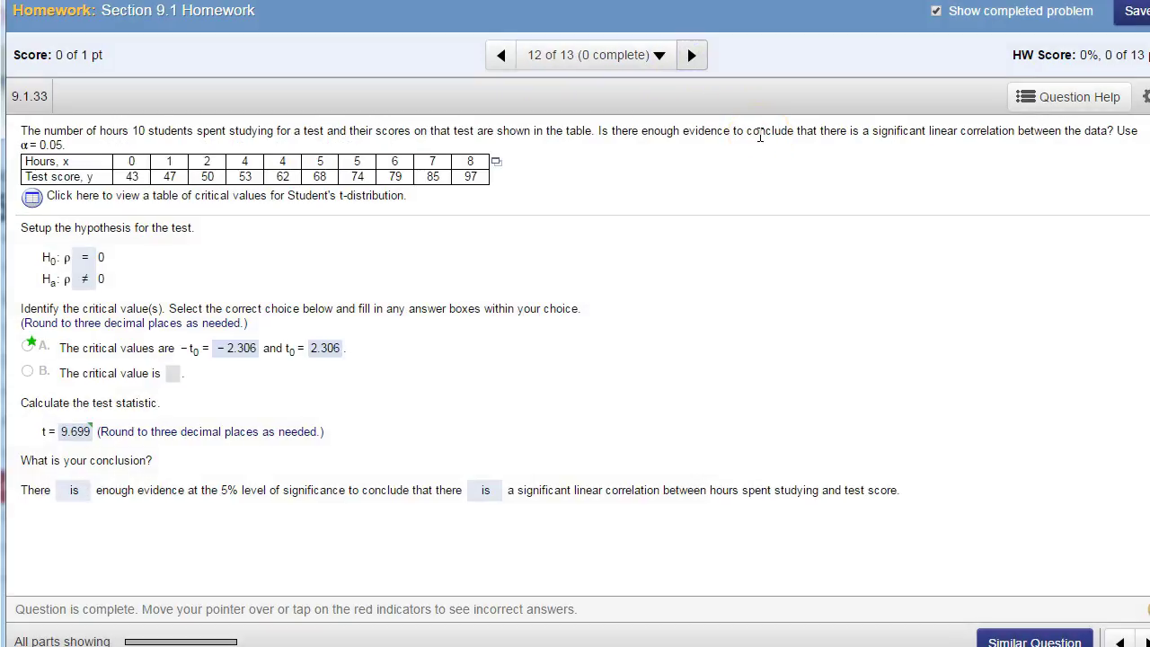
{"action": "left_click", "coordinate": [690, 55]}
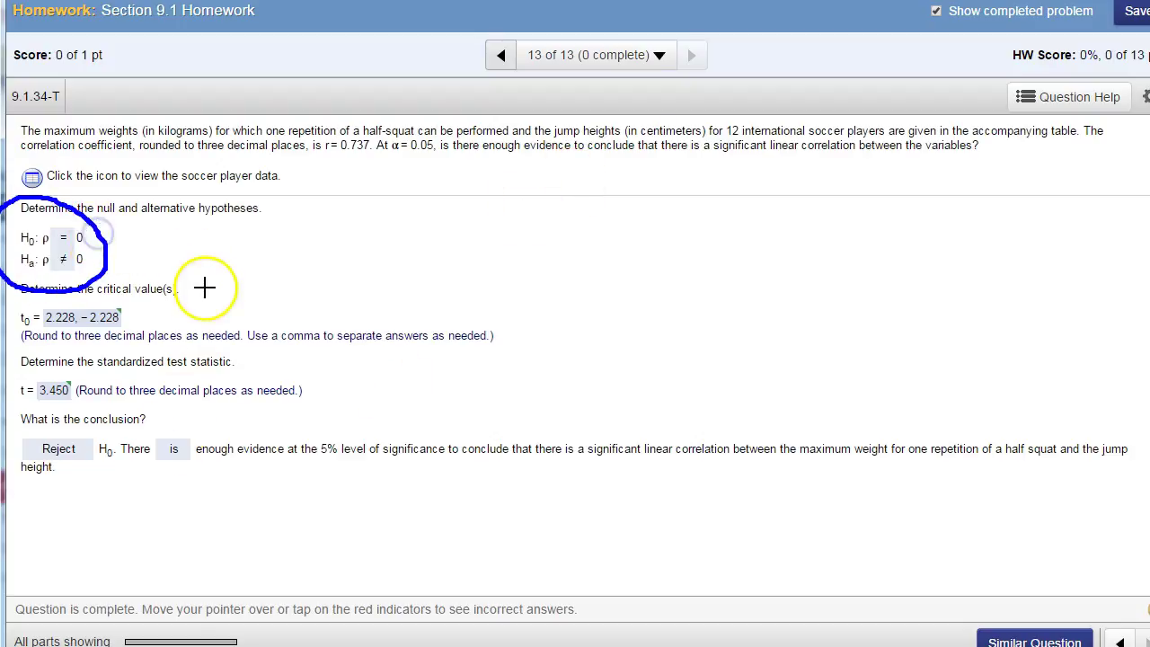
{"action": "left_click_drag", "start_coordinate": [136, 302], "coordinate": [103, 299]}
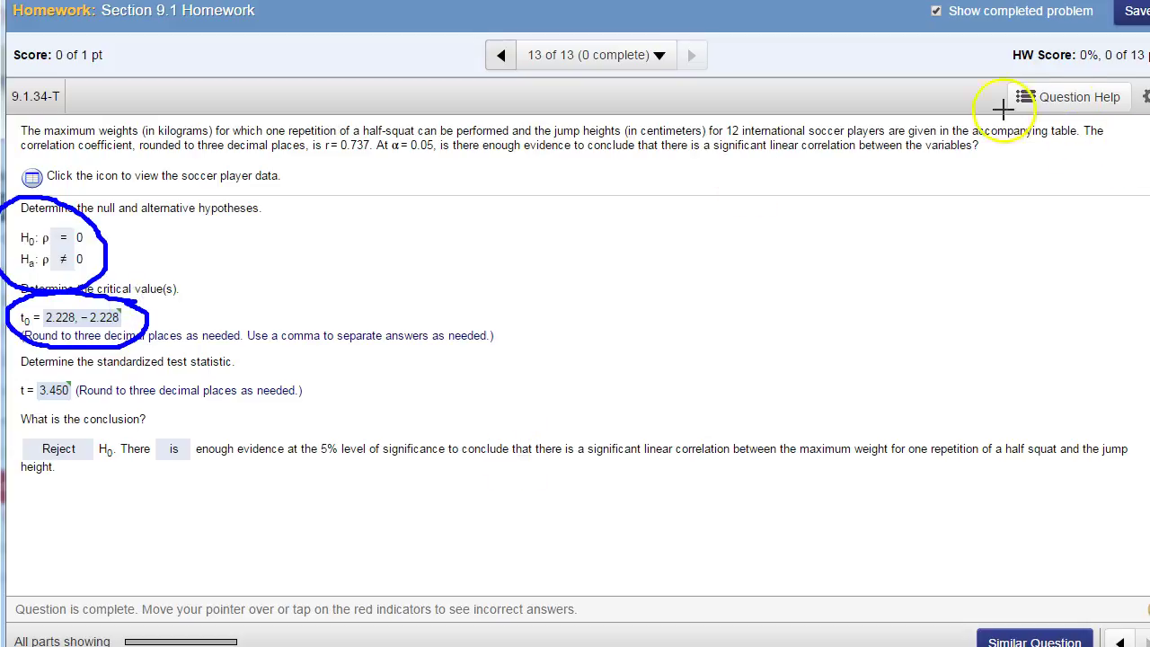
{"action": "key", "text": "Escape"}
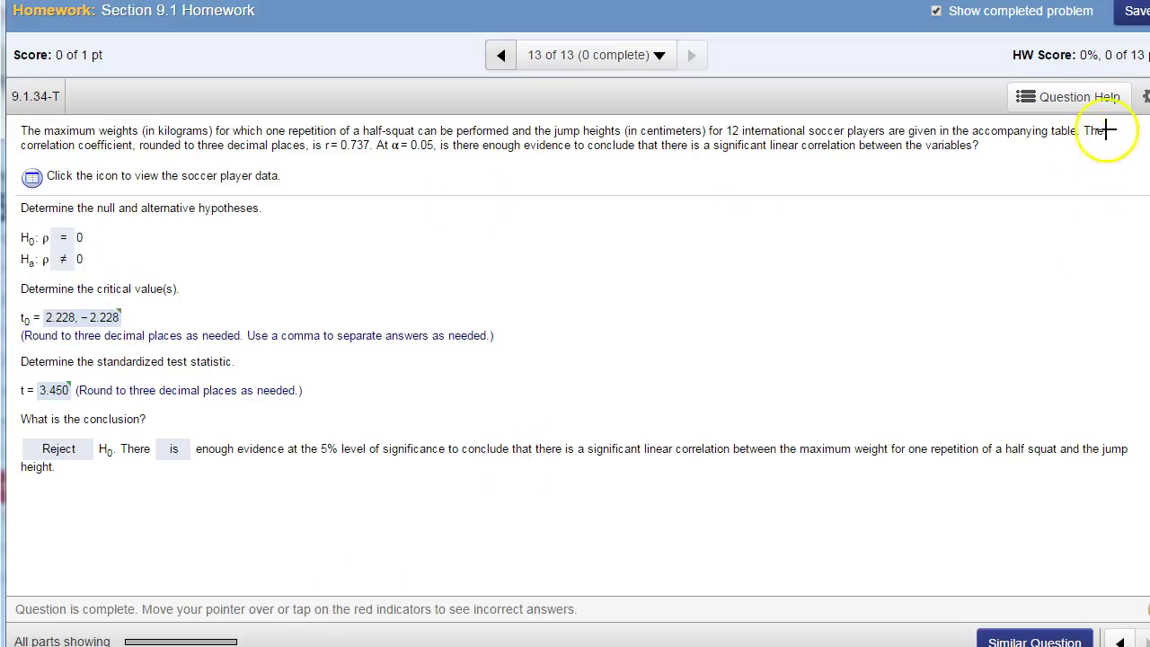
Open StatCrunch from the question's help options and bring up its T calculator beside the homework answers.
{"action": "left_click", "coordinate": [1067, 100]}
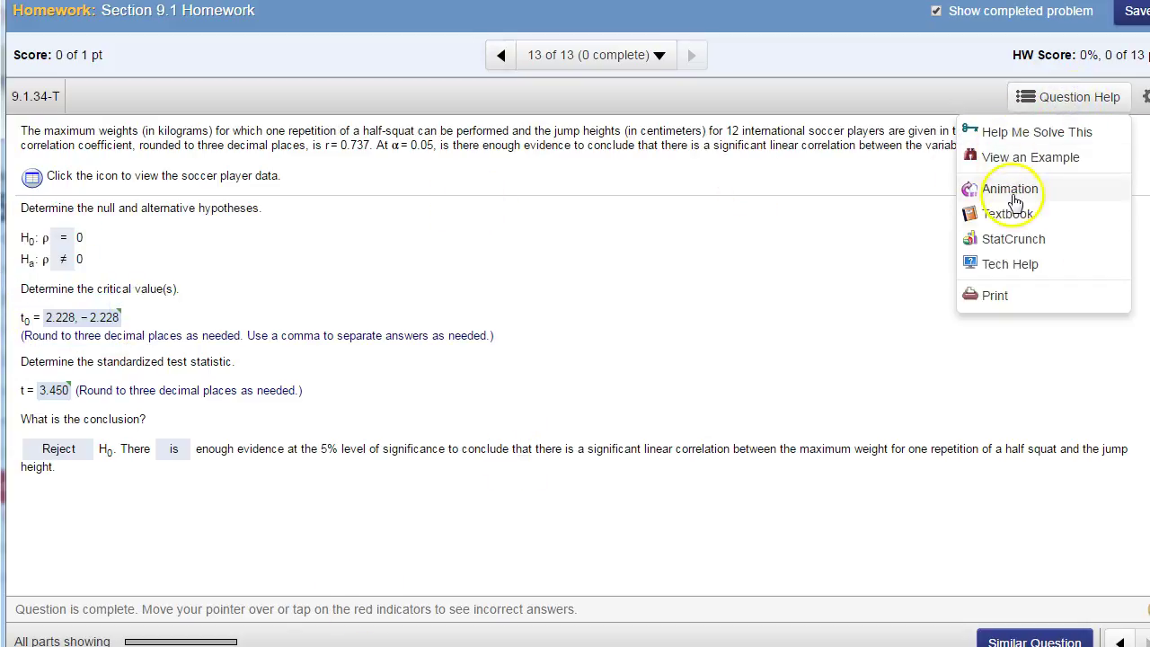
{"action": "left_click", "coordinate": [1007, 237]}
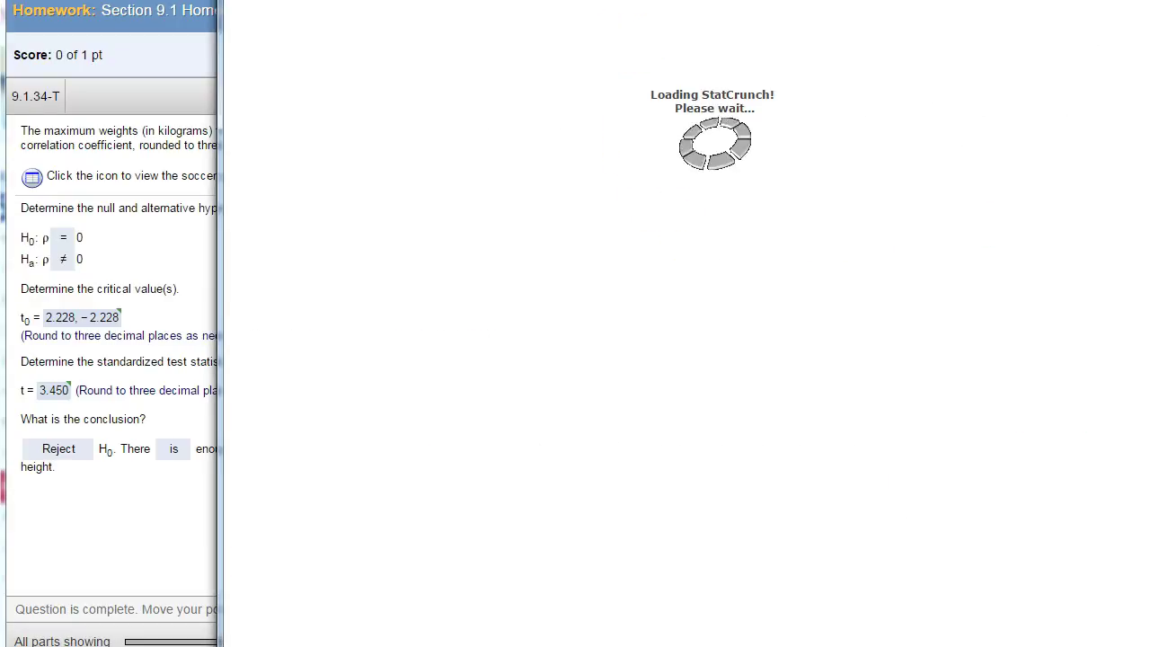
{"action": "left_click_drag", "start_coordinate": [617, 2], "coordinate": [545, 85]}
{"action": "left_click", "coordinate": [472, 158]}
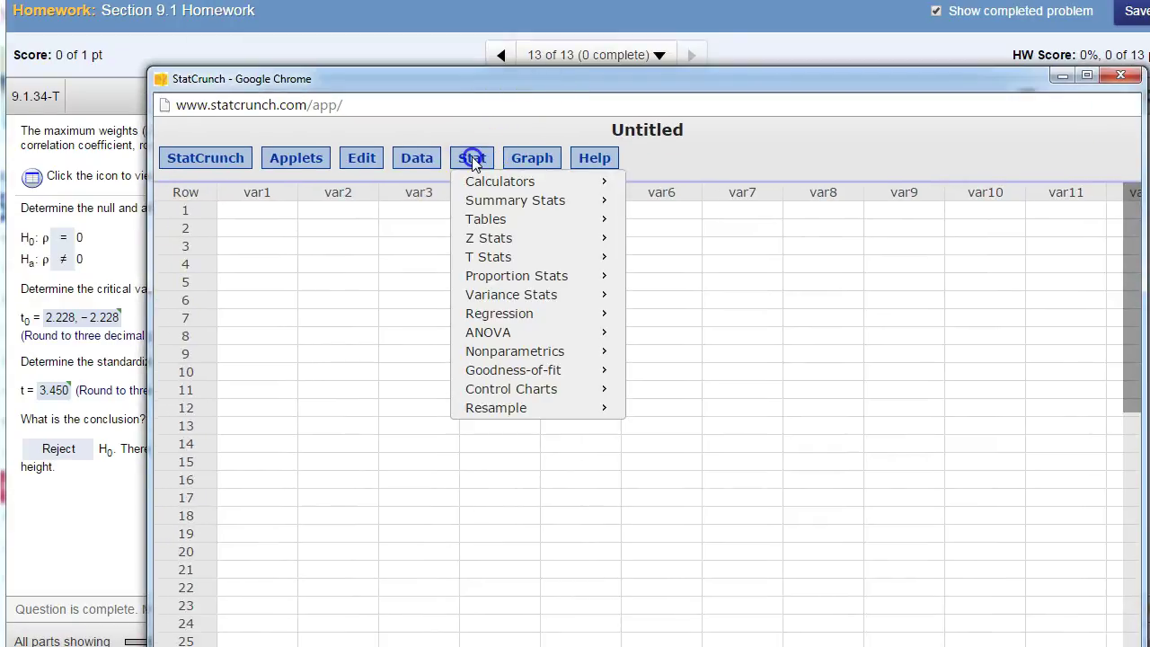
{"action": "mouse_move", "coordinate": [485, 180]}
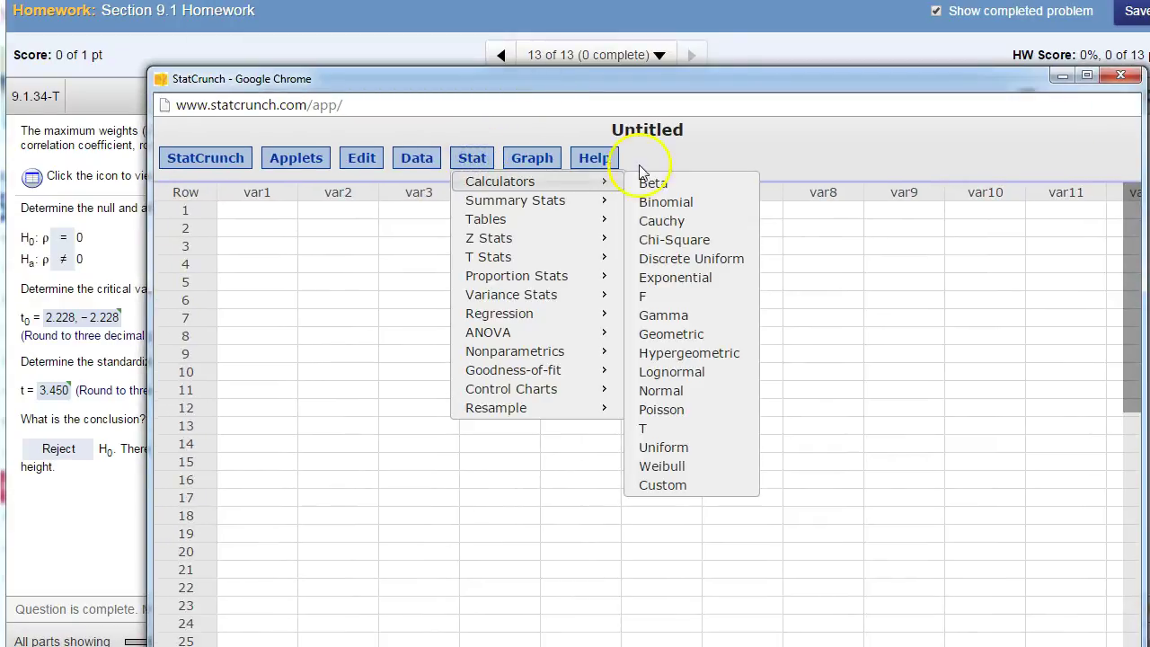
{"action": "left_click", "coordinate": [660, 426]}
{"action": "left_click_drag", "start_coordinate": [735, 236], "coordinate": [337, 128]}
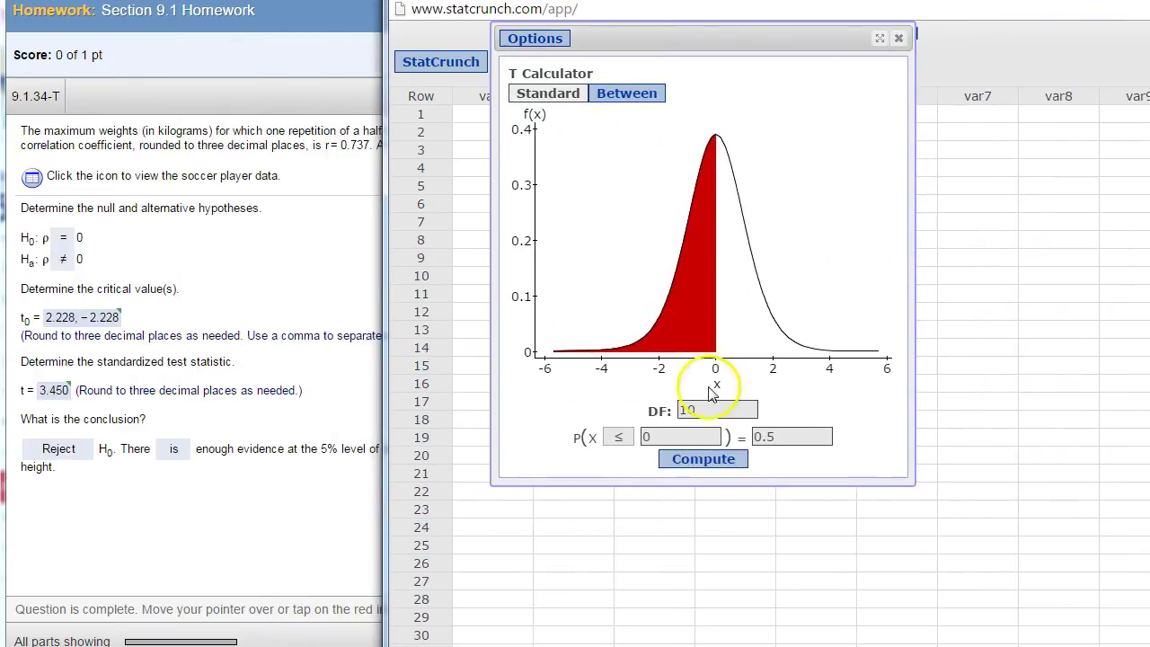
Check the soccer player data table for the sample size behind the degrees of freedom and return to the StatCrunch T calculator.
{"action": "left_click", "coordinate": [662, 413]}
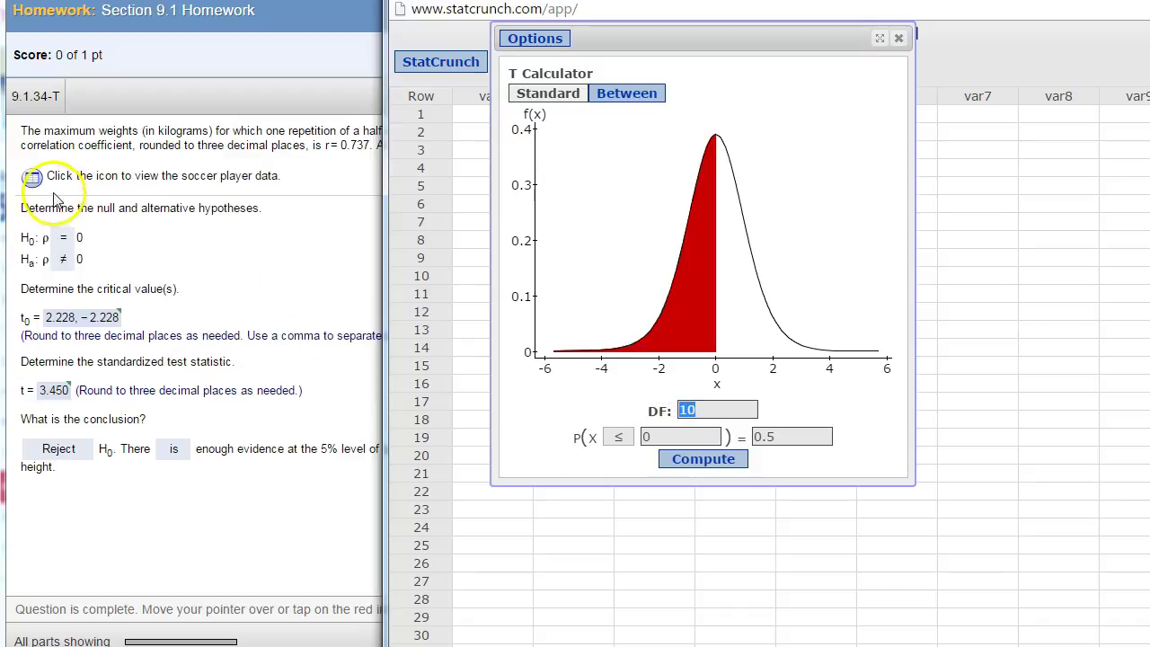
{"action": "left_click", "coordinate": [32, 177]}
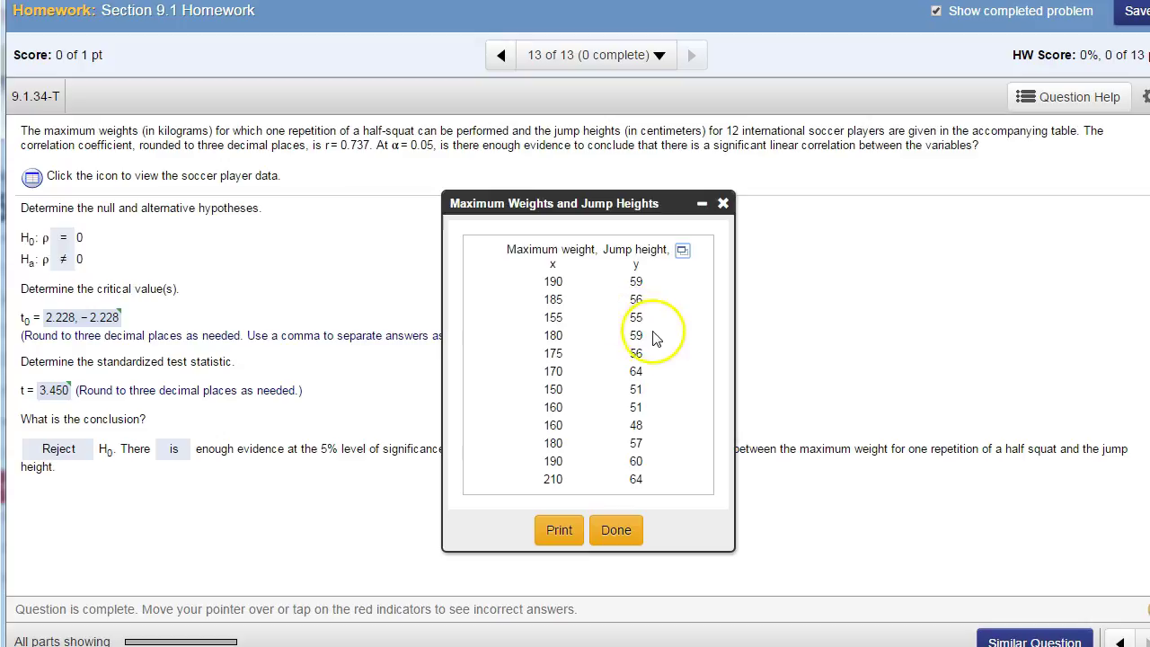
{"action": "left_click", "coordinate": [723, 204]}
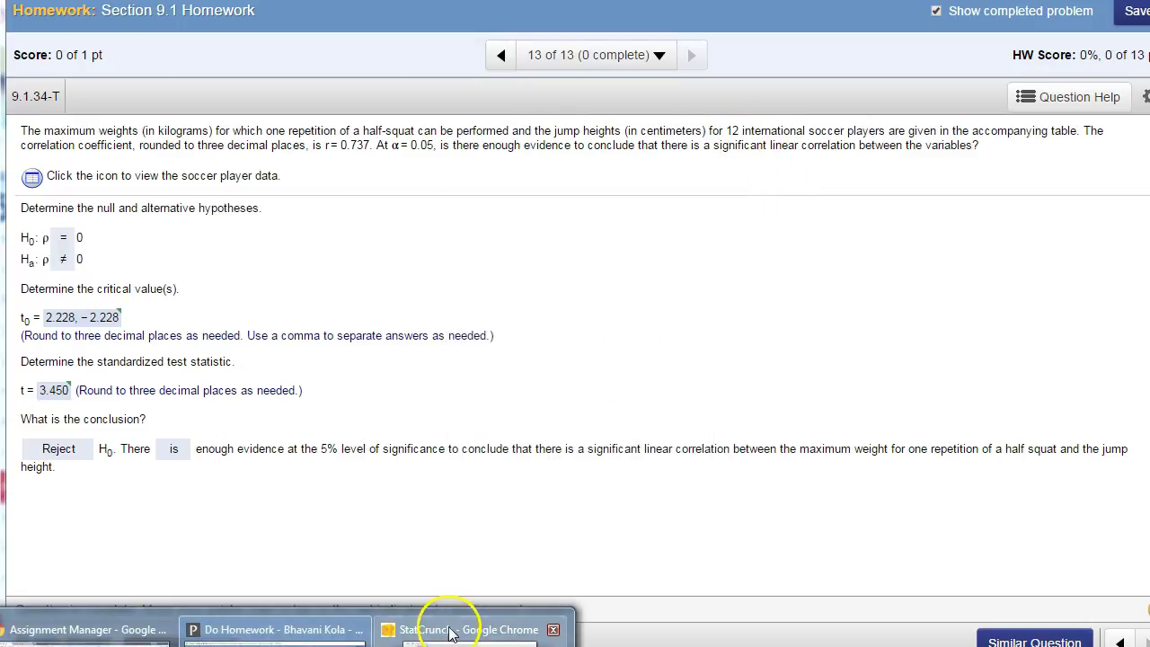
{"action": "left_click", "coordinate": [452, 632]}
{"action": "left_click", "coordinate": [802, 390]}
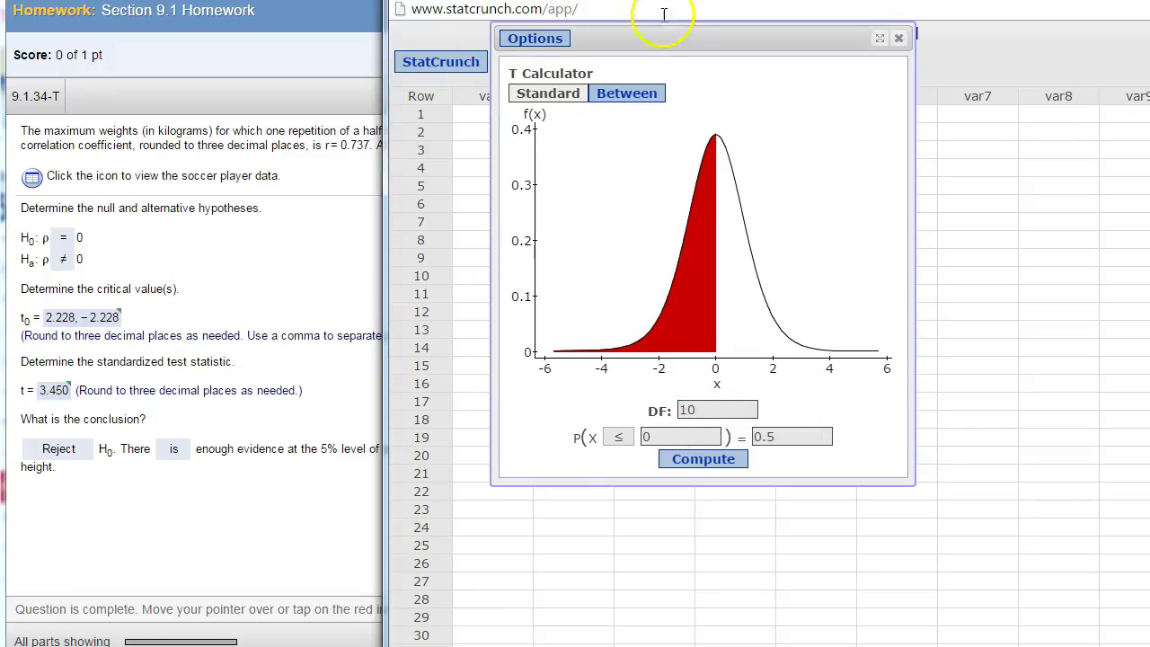
Compute the T calculator's left-tail critical value for 10 degrees of freedom and probability 0.025, and compare it with the homework answer.
{"action": "left_click_drag", "start_coordinate": [414, 38], "coordinate": [401, 162]}
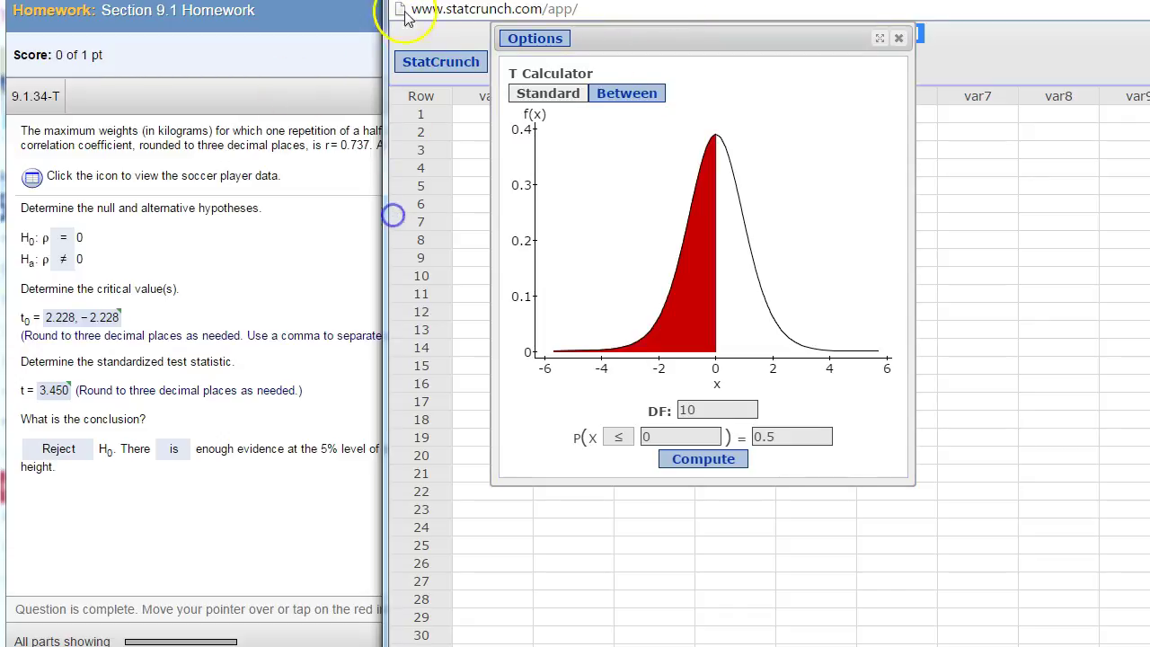
{"action": "left_click_drag", "start_coordinate": [613, 2], "coordinate": [689, 1]}
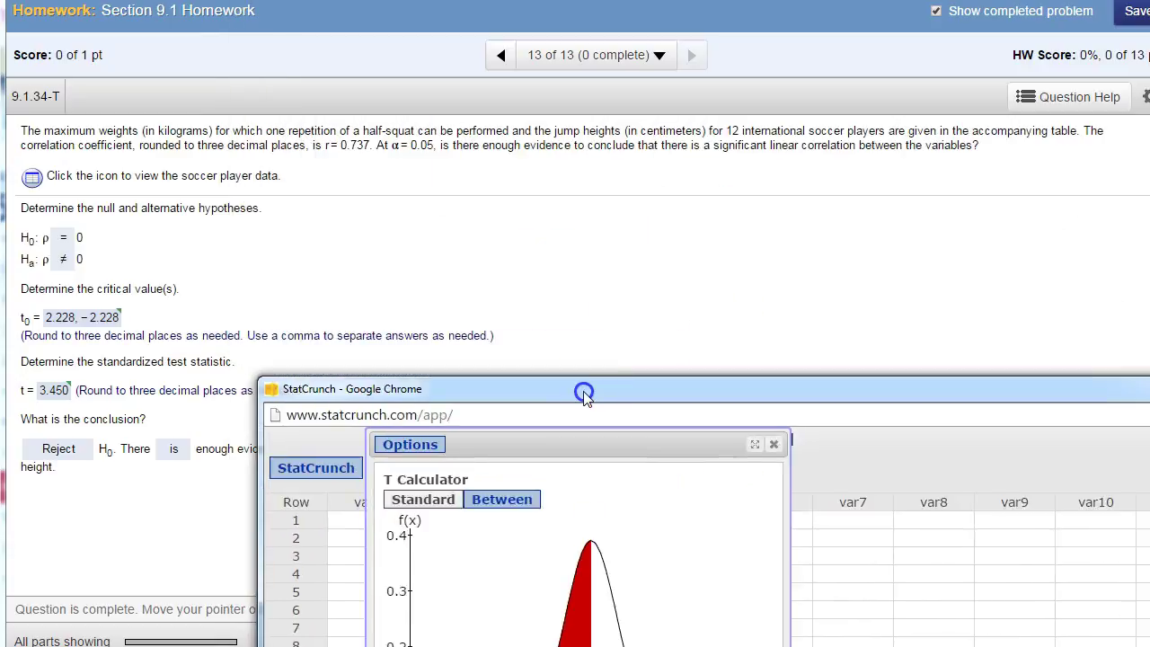
{"action": "left_click_drag", "start_coordinate": [583, 390], "coordinate": [554, 28]}
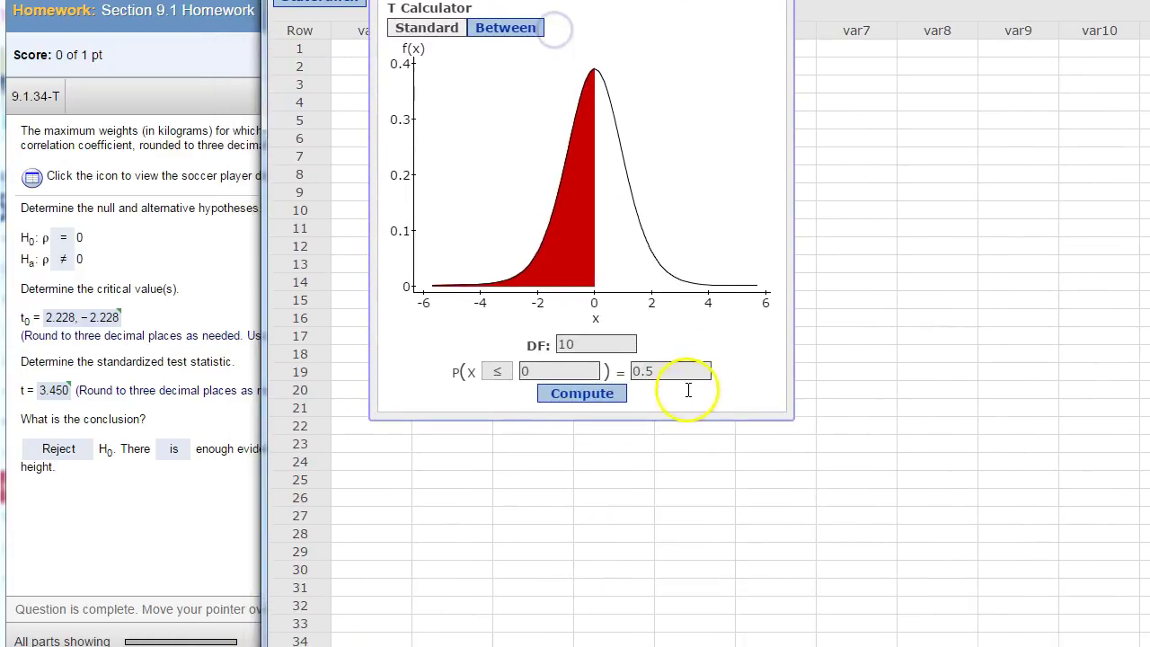
{"action": "double_click", "coordinate": [646, 371]}
{"action": "type", "text": "0.025"}
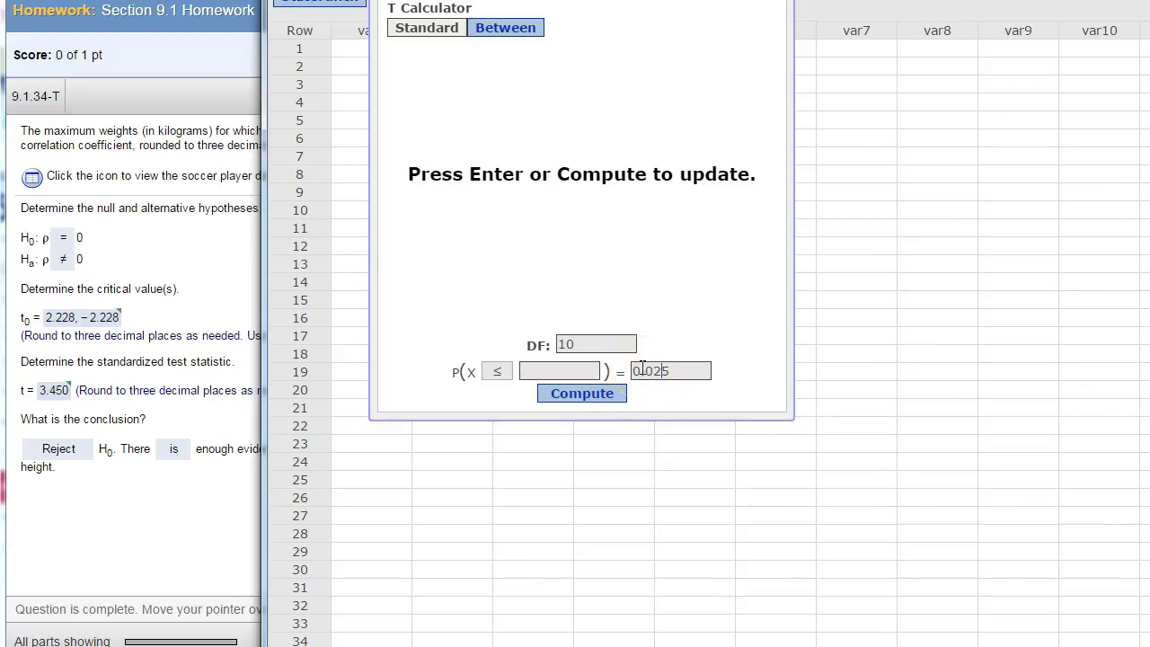
{"action": "left_click", "coordinate": [608, 397]}
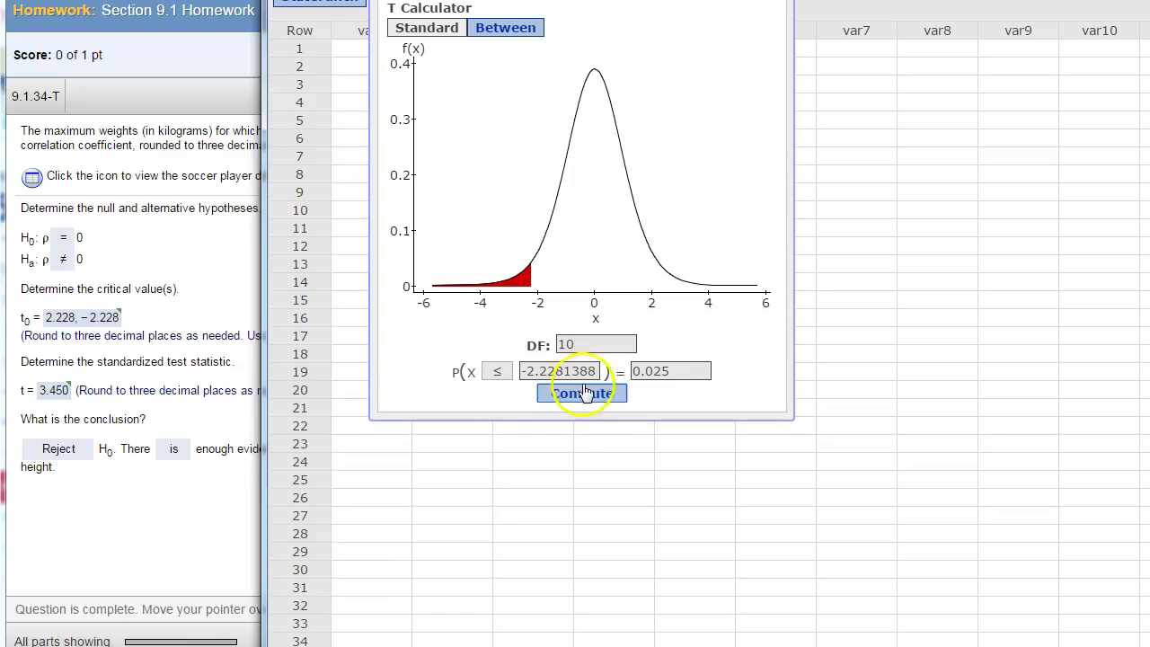
{"action": "left_click_drag", "start_coordinate": [614, 372], "coordinate": [517, 372]}
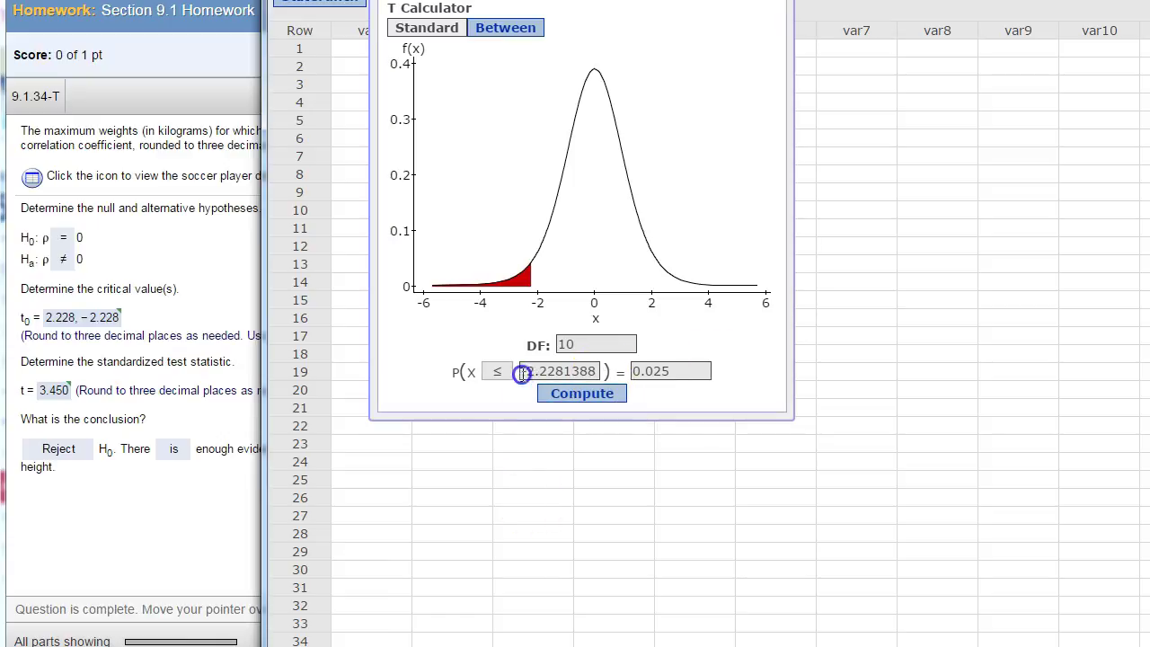
{"action": "left_click", "coordinate": [126, 319]}
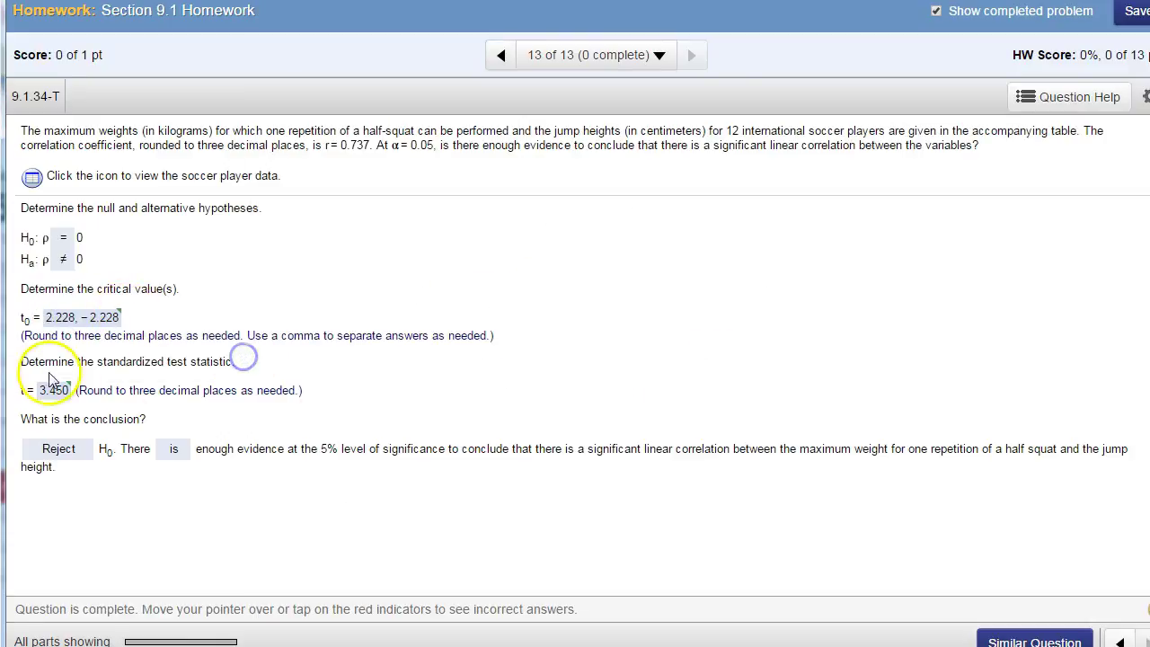
Open the soccer player data table again and load it into StatCrunch.
{"action": "mouse_move", "coordinate": [43, 397]}
{"action": "left_click", "coordinate": [31, 178]}
{"action": "left_click", "coordinate": [682, 251]}
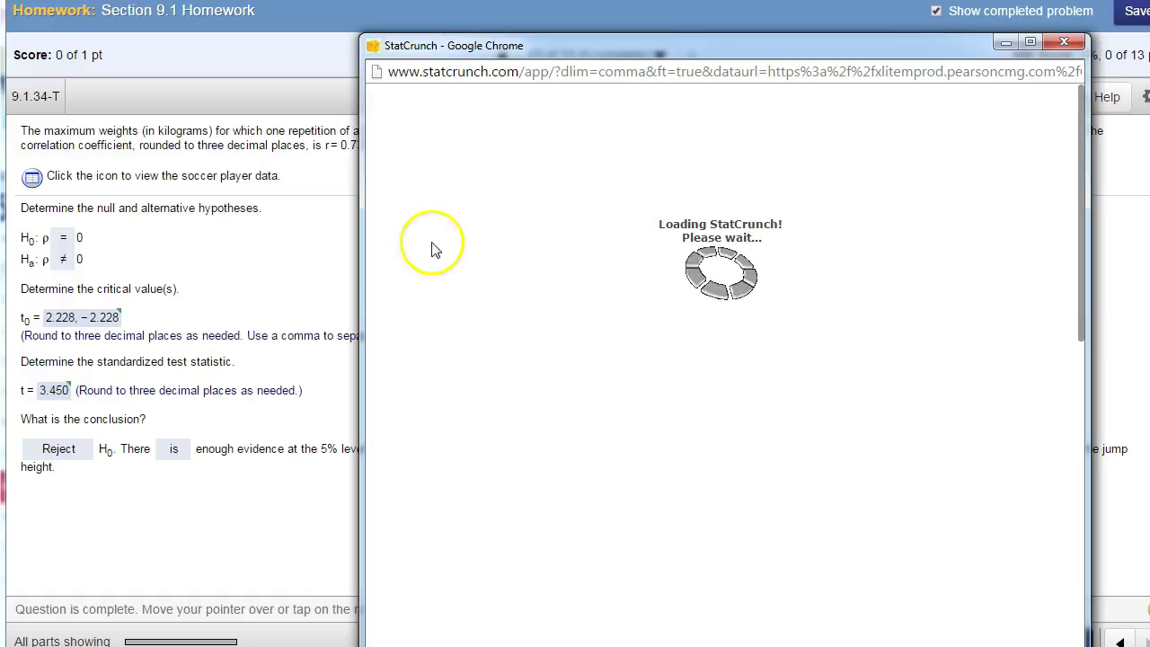
Run a simple linear regression with Maximum_weight,_x as the X variable and Jump_height,_y as the Y variable.
{"action": "left_click", "coordinate": [684, 125]}
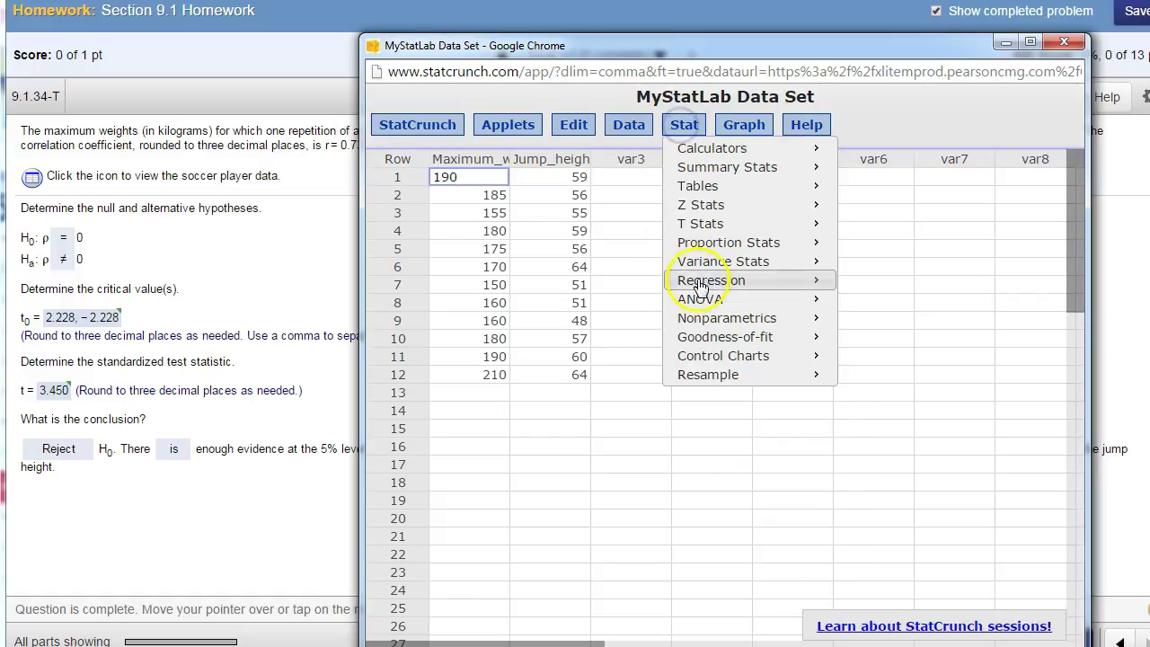
{"action": "mouse_move", "coordinate": [700, 289]}
{"action": "left_click", "coordinate": [927, 286]}
{"action": "left_click_drag", "start_coordinate": [648, 118], "coordinate": [590, 104]}
{"action": "left_click", "coordinate": [605, 149]}
{"action": "left_click", "coordinate": [584, 185]}
{"action": "left_click", "coordinate": [582, 196]}
{"action": "left_click", "coordinate": [575, 251]}
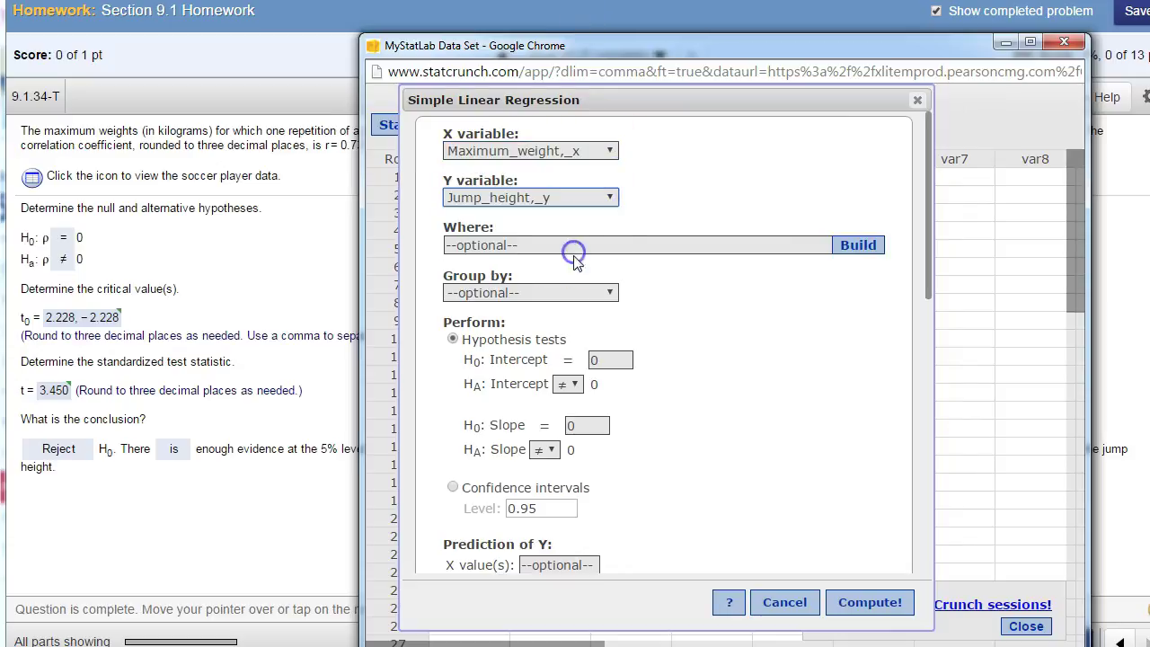
{"action": "left_click", "coordinate": [831, 600]}
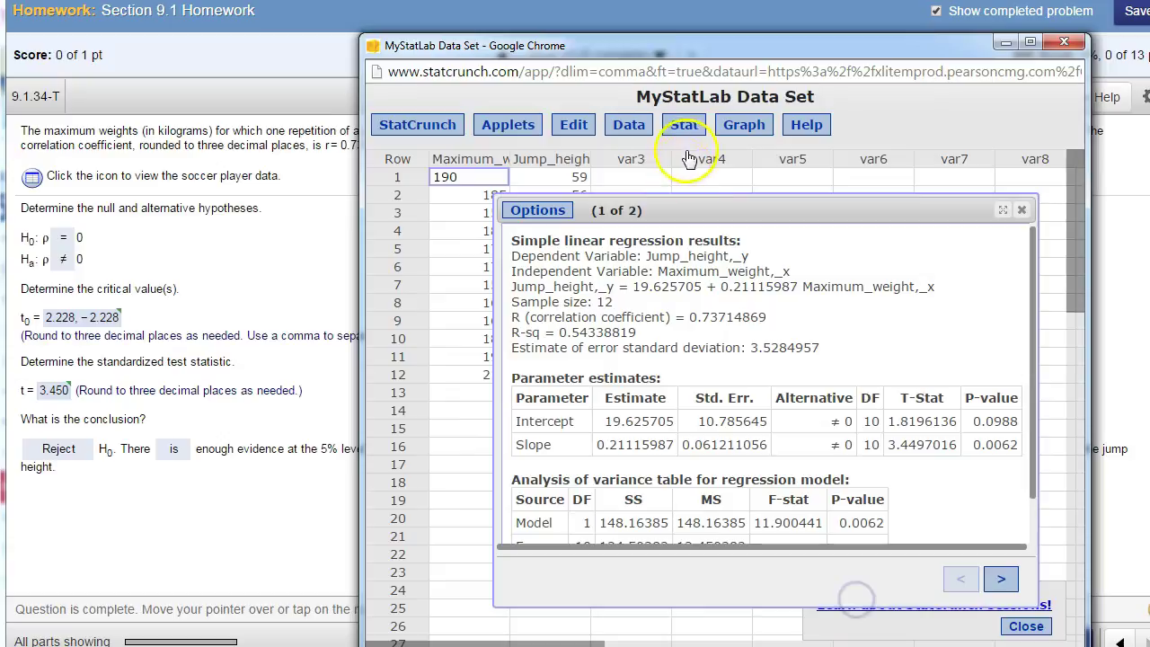
Highlight the Slope row through its T-Stat in the regression results and close the StatCrunch data set and the data table.
{"action": "left_click_drag", "start_coordinate": [695, 209], "coordinate": [602, 101]}
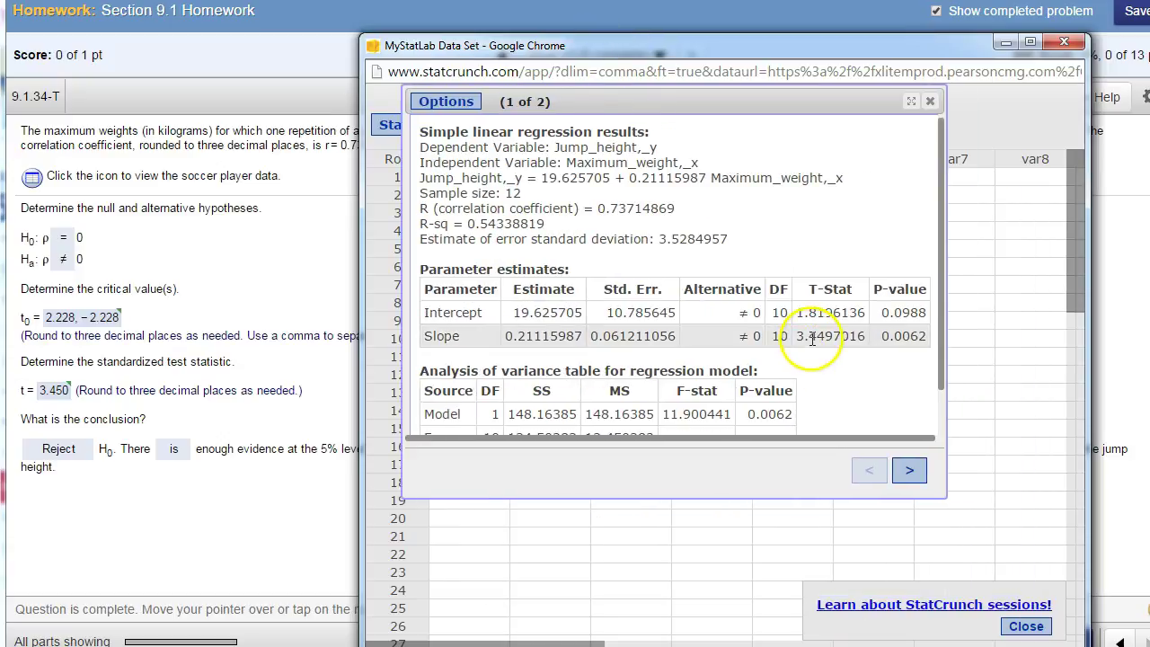
{"action": "left_click_drag", "start_coordinate": [850, 336], "coordinate": [424, 331]}
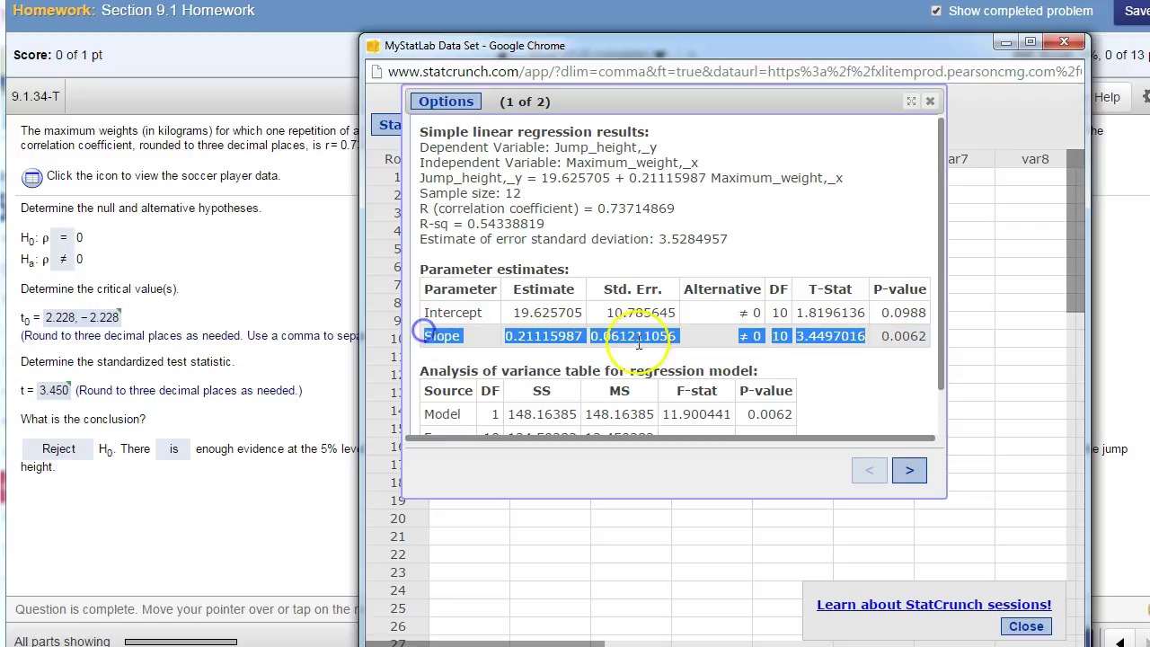
{"action": "mouse_move", "coordinate": [52, 318]}
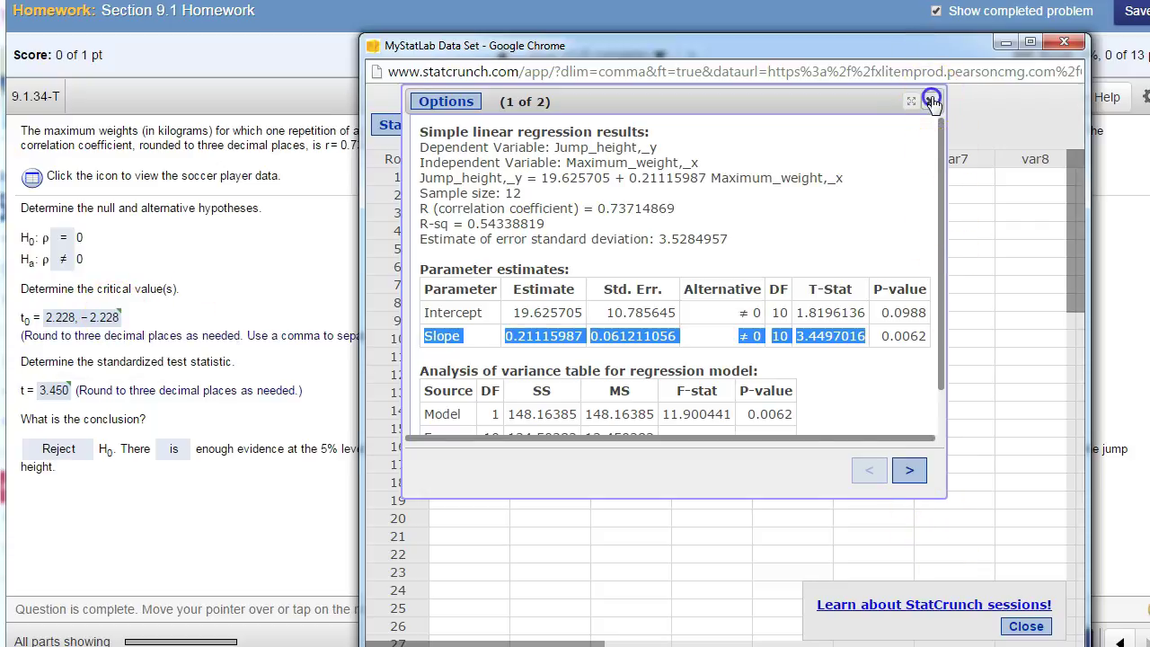
{"action": "left_click", "coordinate": [1063, 42]}
{"action": "left_click", "coordinate": [722, 203]}
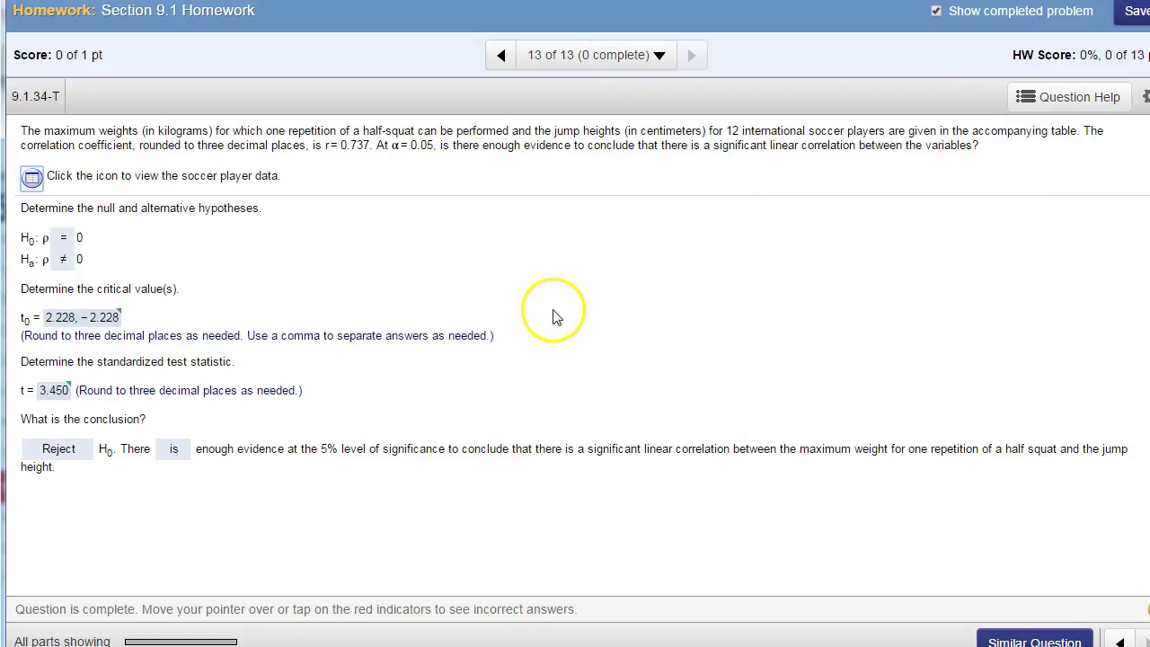
Draw vertical and horizontal axes with a bell curve over them beside the question 13 answers.
{"action": "left_click_drag", "start_coordinate": [621, 209], "coordinate": [648, 416]}
{"action": "left_click_drag", "start_coordinate": [384, 319], "coordinate": [766, 337]}
{"action": "mouse_move", "coordinate": [396, 301]}
{"action": "left_mouse_down"}
{"action": "mouse_move", "coordinate": [539, 296]}
{"action": "mouse_move", "coordinate": [657, 246]}
{"action": "mouse_move", "coordinate": [800, 311]}
{"action": "mouse_move", "coordinate": [909, 318]}
{"action": "left_mouse_up"}
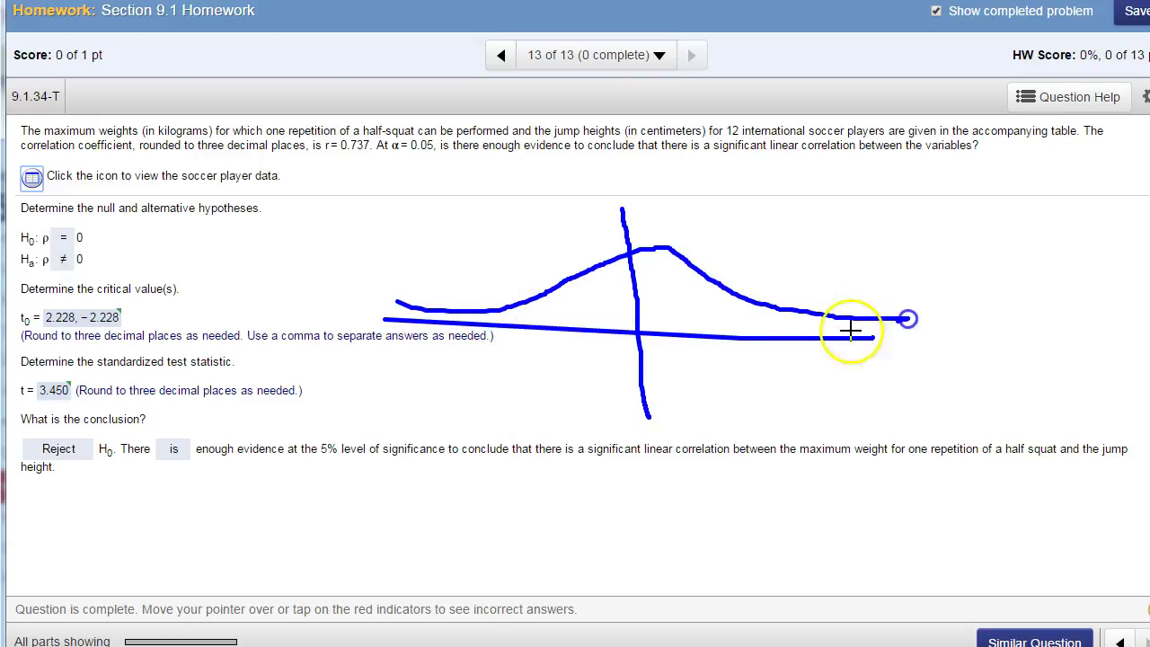
Shade both tails of the bell curve and handwrite the critical values beneath them.
{"action": "left_click_drag", "start_coordinate": [868, 351], "coordinate": [880, 321]}
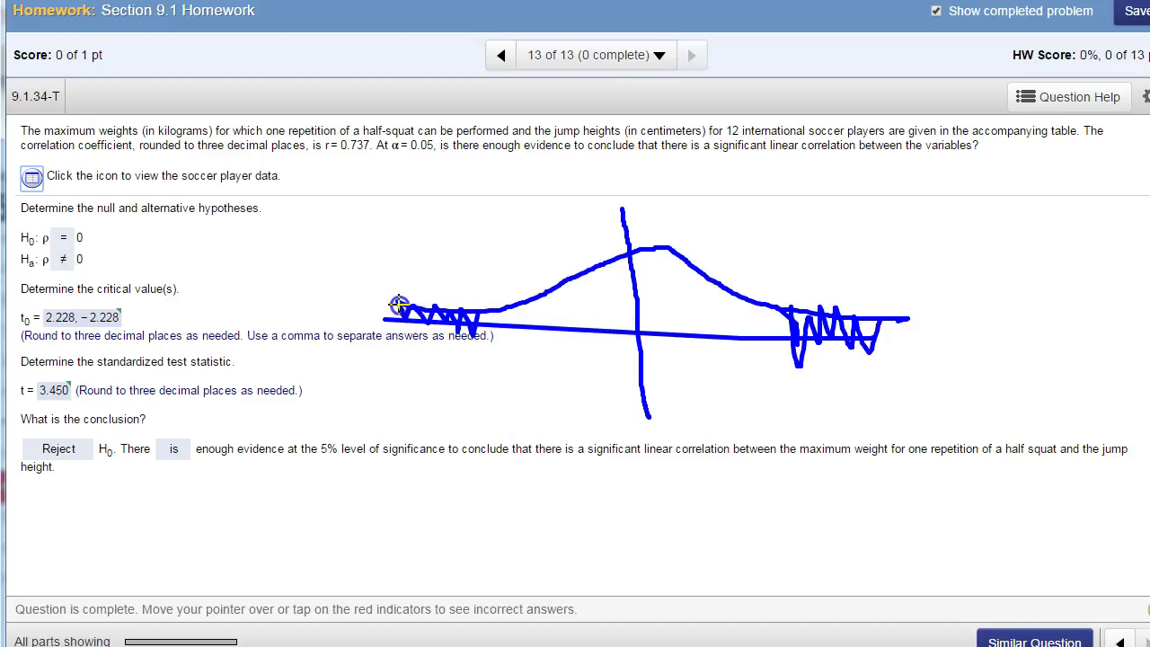
{"action": "left_click_drag", "start_coordinate": [404, 357], "coordinate": [429, 363]}
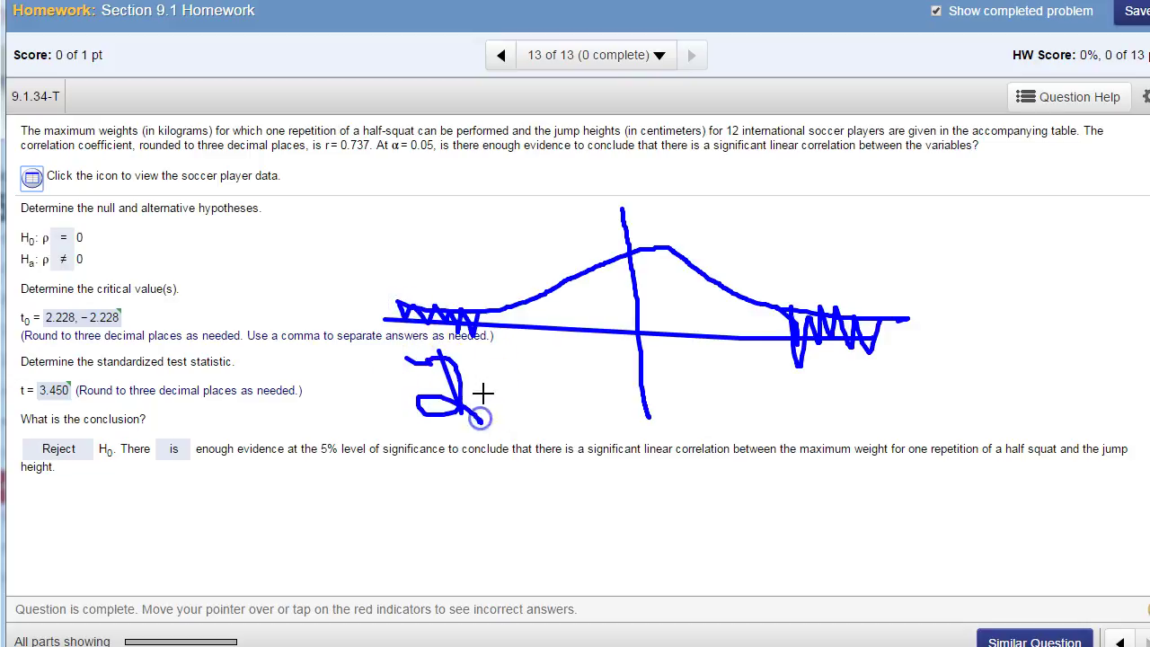
{"action": "mouse_move", "coordinate": [512, 416]}
{"action": "left_mouse_down"}
{"action": "mouse_move", "coordinate": [475, 385]}
{"action": "mouse_move", "coordinate": [473, 413]}
{"action": "left_mouse_up"}
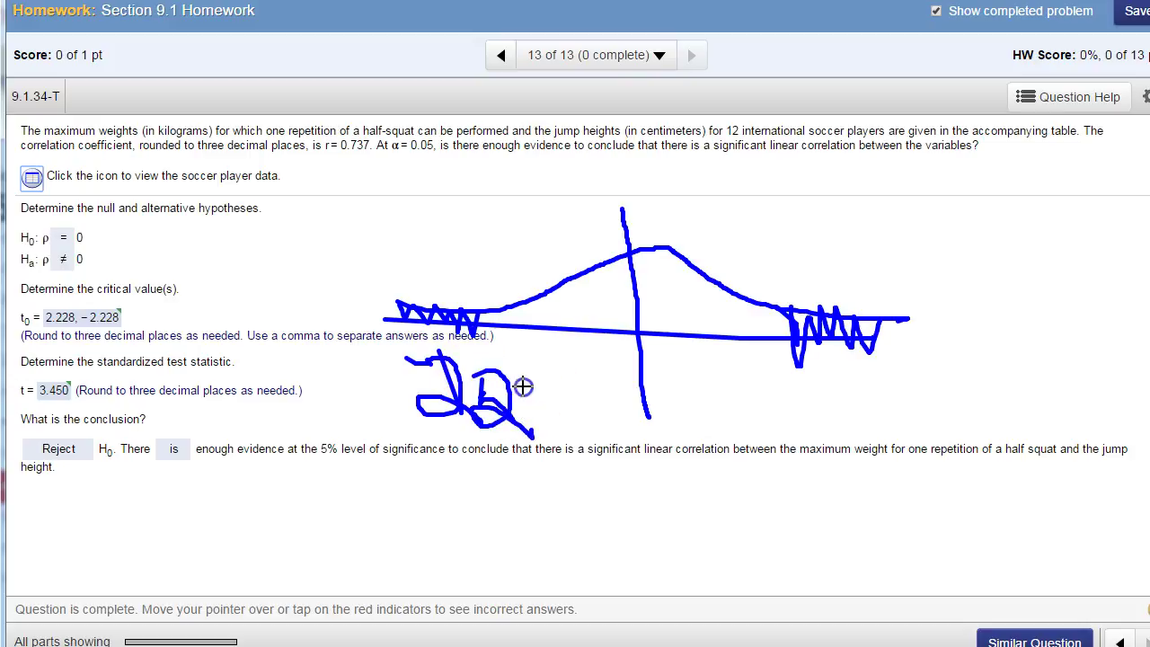
{"action": "left_click_drag", "start_coordinate": [797, 384], "coordinate": [779, 416]}
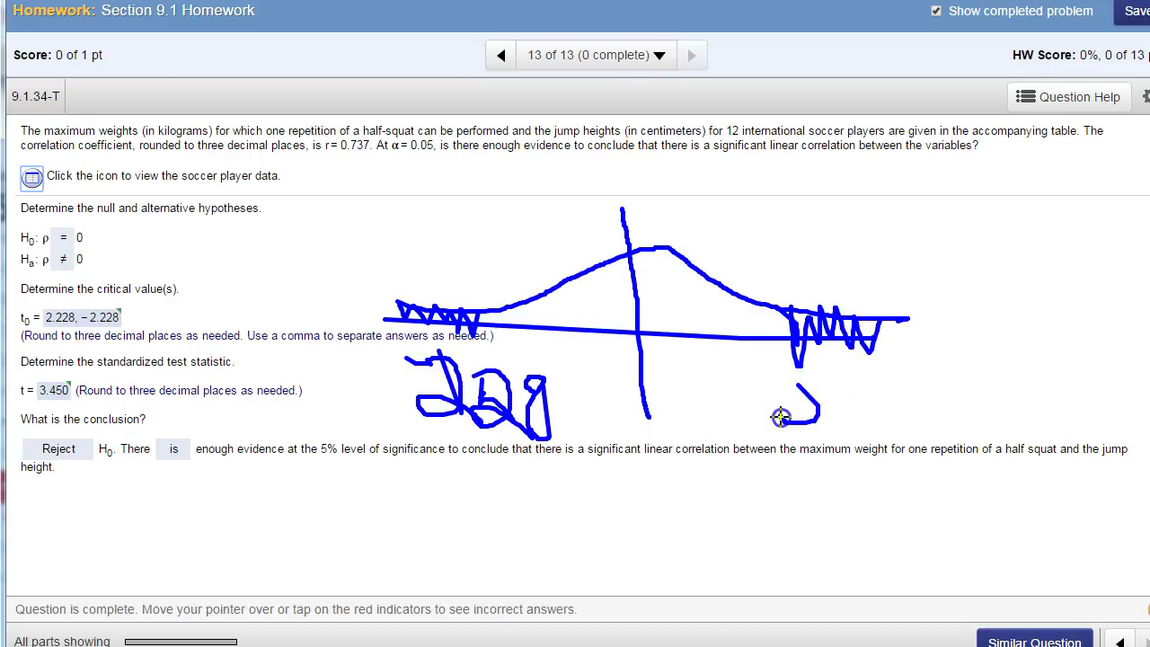
{"action": "left_click_drag", "start_coordinate": [870, 396], "coordinate": [911, 430]}
{"action": "left_click_drag", "start_coordinate": [860, 391], "coordinate": [916, 438]}
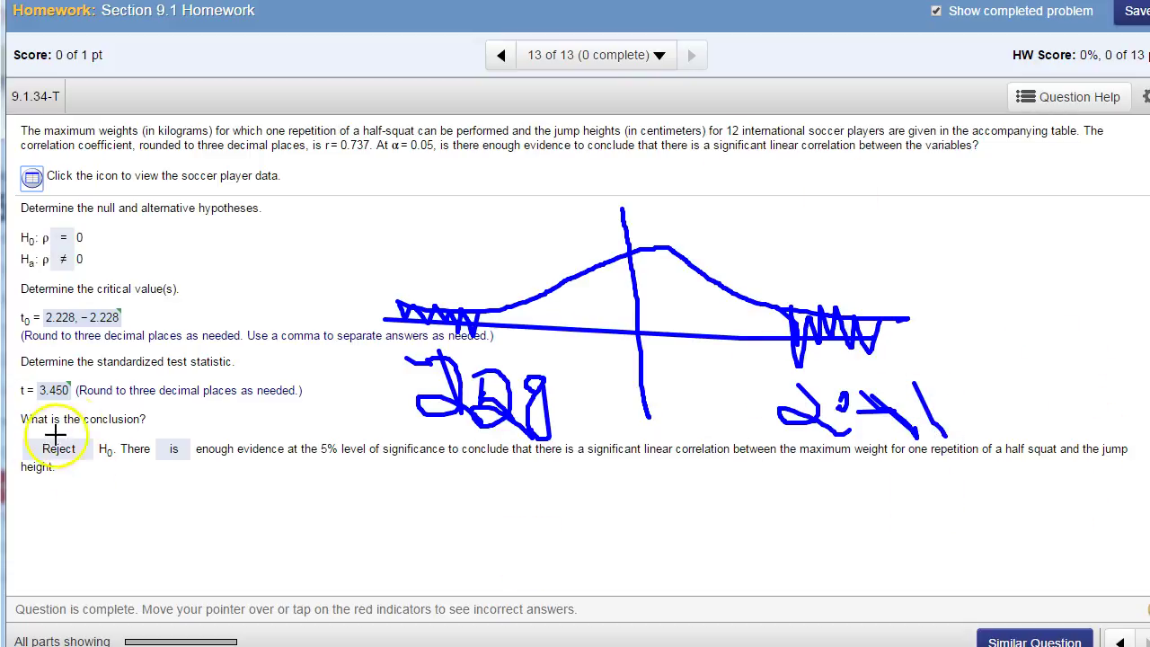
Circle the test statistic t = 3.450 and draw an arrow to its place in the curve's right shaded tail.
{"action": "left_click_drag", "start_coordinate": [75, 410], "coordinate": [81, 386]}
{"action": "mouse_move", "coordinate": [855, 273]}
{"action": "left_mouse_down"}
{"action": "mouse_move", "coordinate": [811, 297]}
{"action": "mouse_move", "coordinate": [848, 314]}
{"action": "left_mouse_up"}
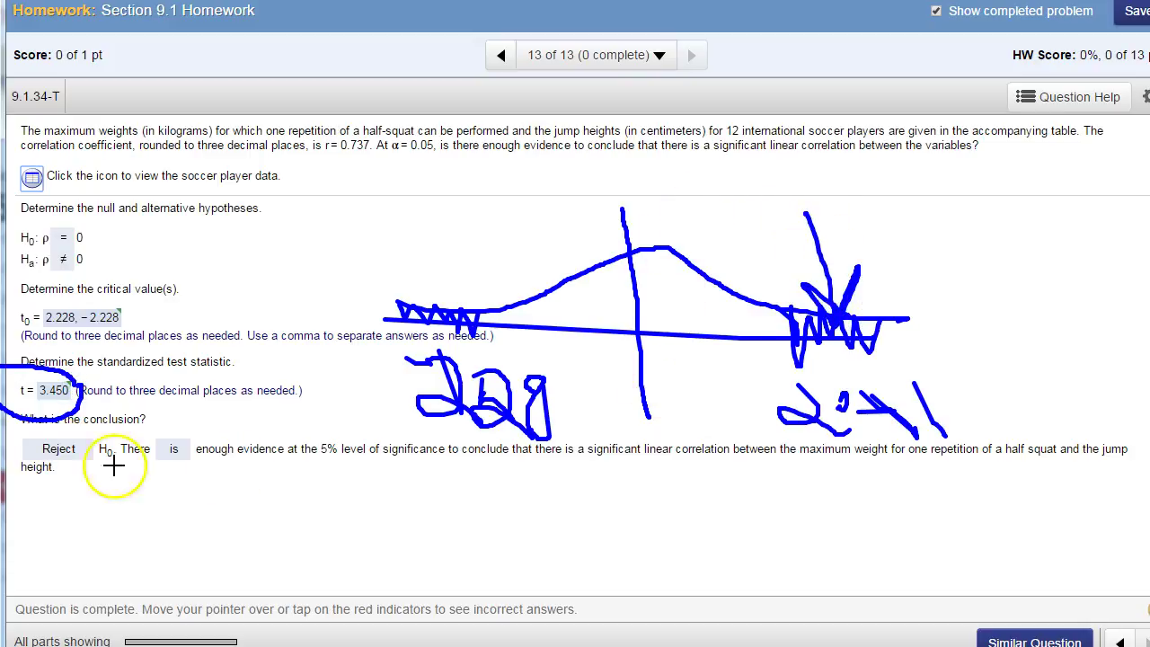
Circle Reject, is and the whole conclusion sentence of question 13, and clear all handwritten marks from the page.
{"action": "left_click_drag", "start_coordinate": [90, 447], "coordinate": [61, 429]}
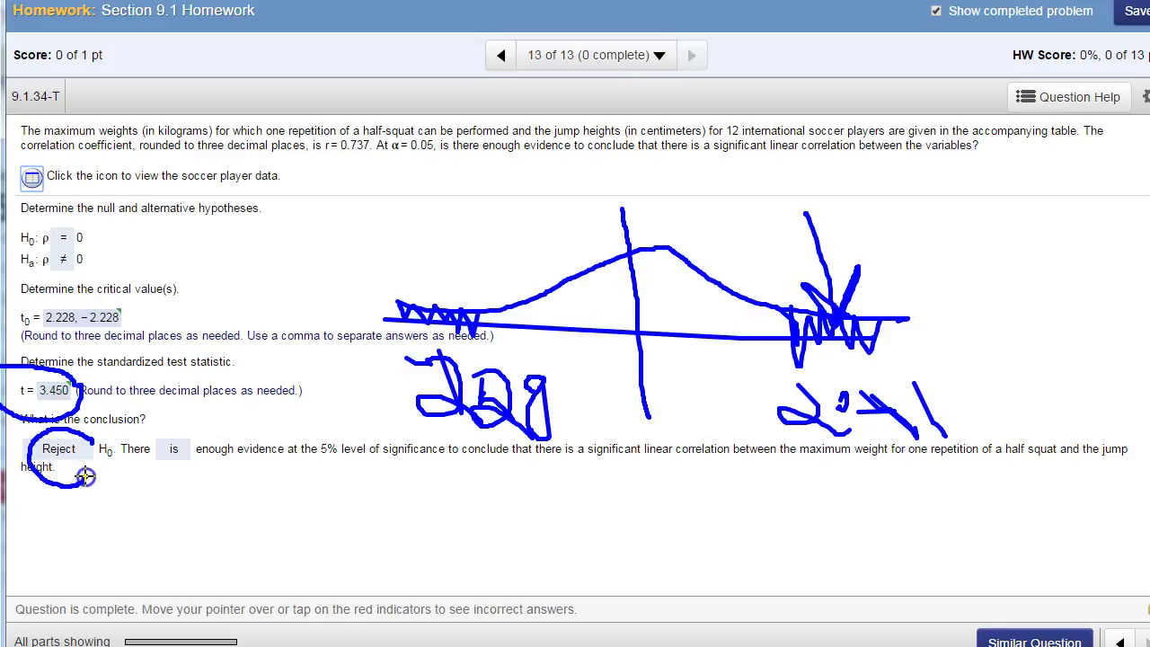
{"action": "left_click_drag", "start_coordinate": [185, 428], "coordinate": [152, 447]}
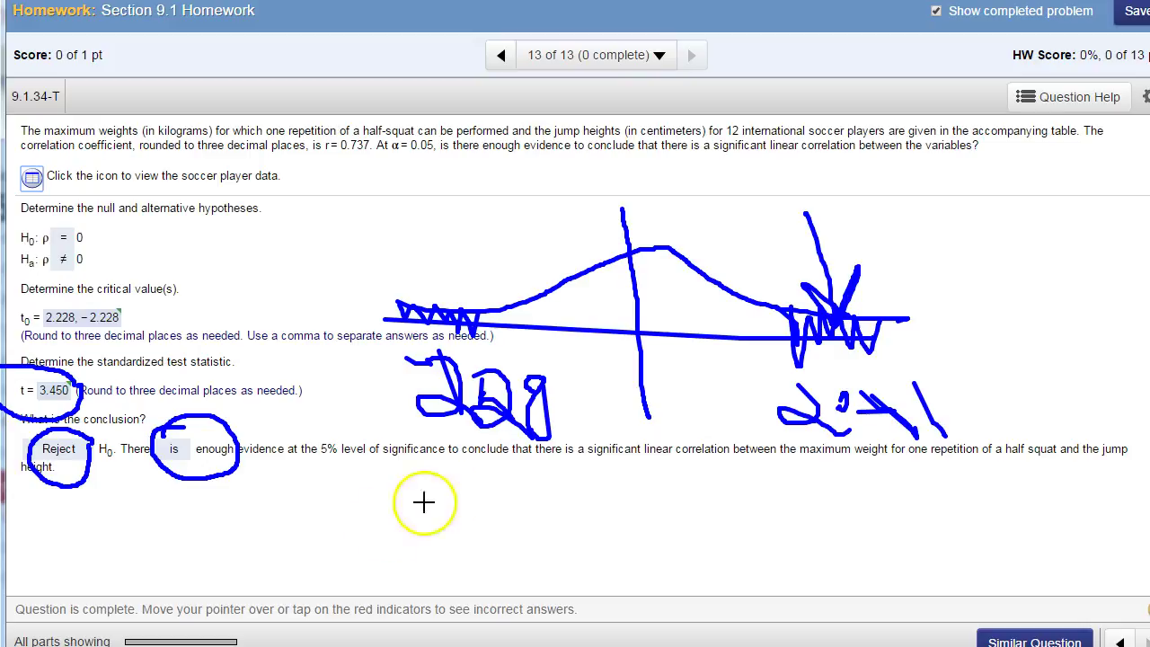
{"action": "left_click_drag", "start_coordinate": [86, 476], "coordinate": [238, 504]}
{"action": "mouse_move", "coordinate": [334, 518]}
{"action": "left_mouse_down"}
{"action": "mouse_move", "coordinate": [1003, 490]}
{"action": "mouse_move", "coordinate": [894, 433]}
{"action": "mouse_move", "coordinate": [74, 419]}
{"action": "left_mouse_up"}
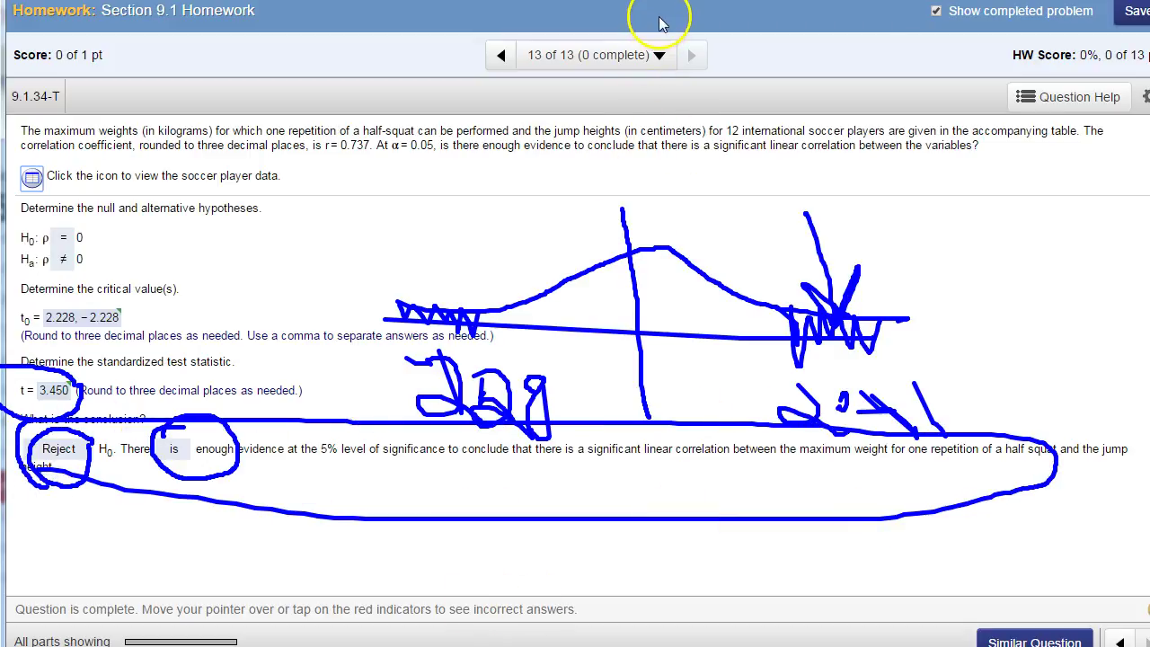
{"action": "left_click", "coordinate": [658, 18]}
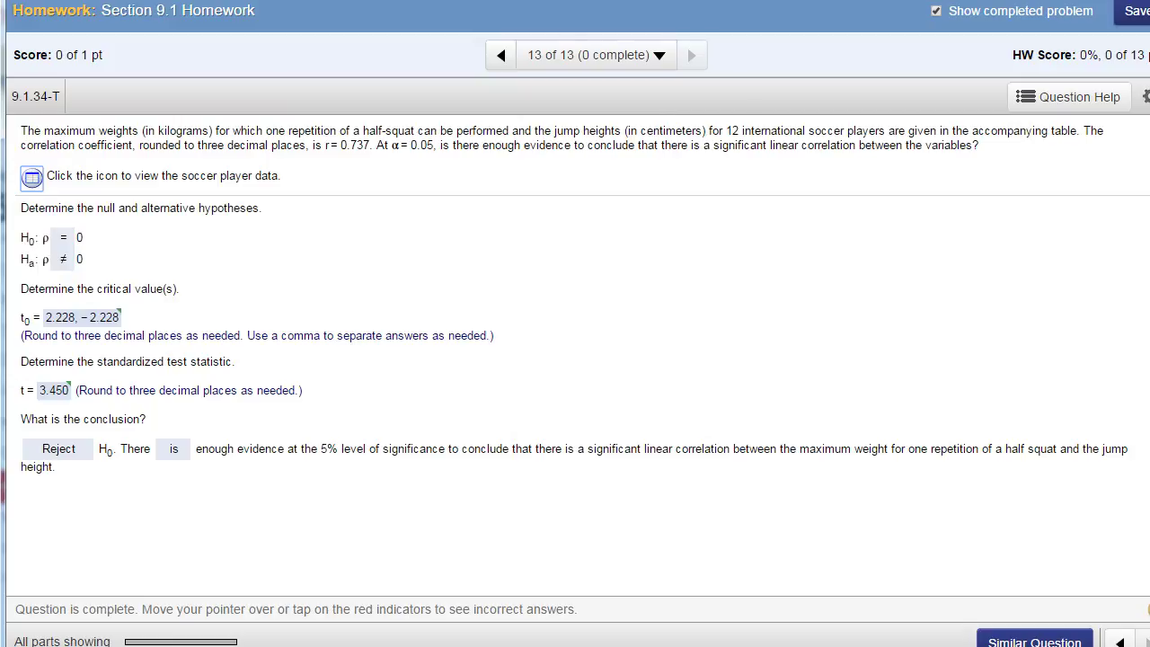
Open the soccer players' maximum weights and jump heights table and load its data into StatCrunch.
{"action": "left_click", "coordinate": [31, 177]}
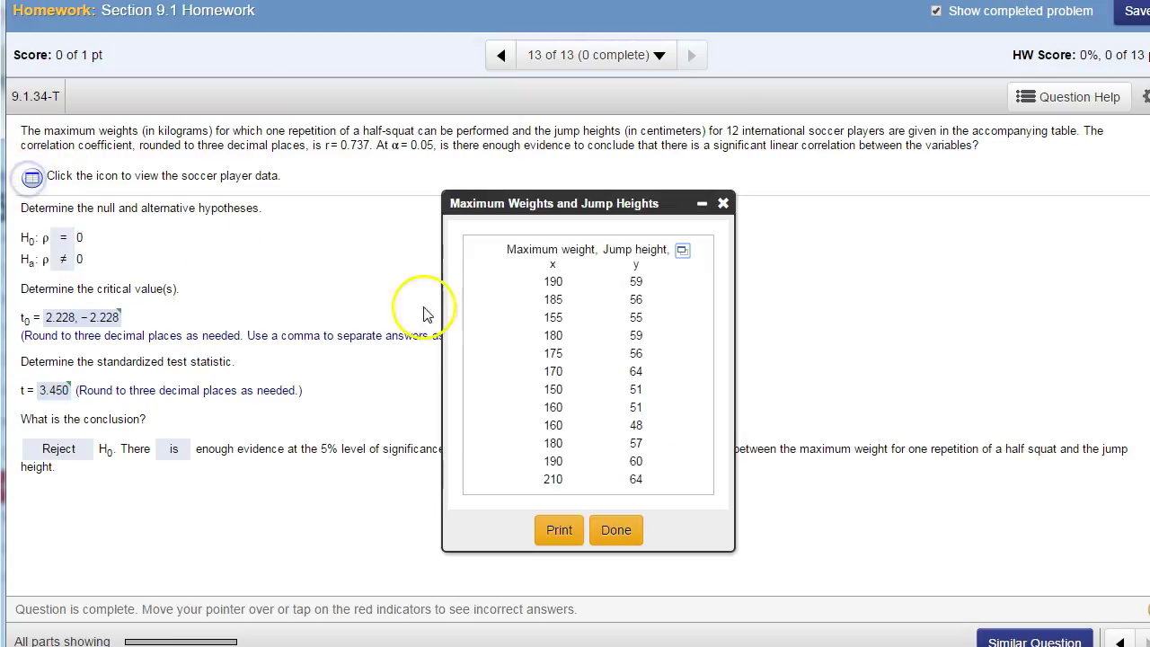
{"action": "left_click", "coordinate": [682, 250]}
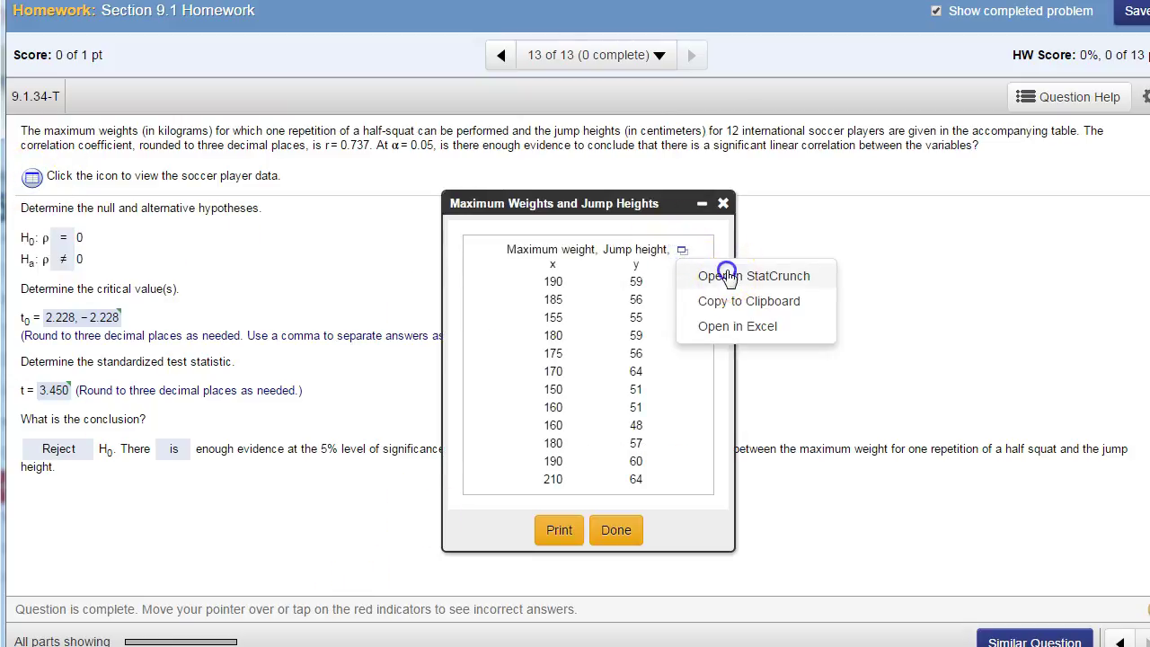
{"action": "left_click", "coordinate": [728, 275]}
{"action": "left_click_drag", "start_coordinate": [662, 36], "coordinate": [609, 26]}
Compute a simple linear regression with Maximum_weight,_x as the X variable and Jump_height,_y as the Y variable.
{"action": "left_click", "coordinate": [636, 105]}
{"action": "mouse_move", "coordinate": [676, 260]}
{"action": "mouse_move", "coordinate": [726, 262]}
{"action": "left_click", "coordinate": [855, 261]}
{"action": "left_click", "coordinate": [617, 148]}
{"action": "left_click", "coordinate": [594, 183]}
{"action": "left_click", "coordinate": [598, 191]}
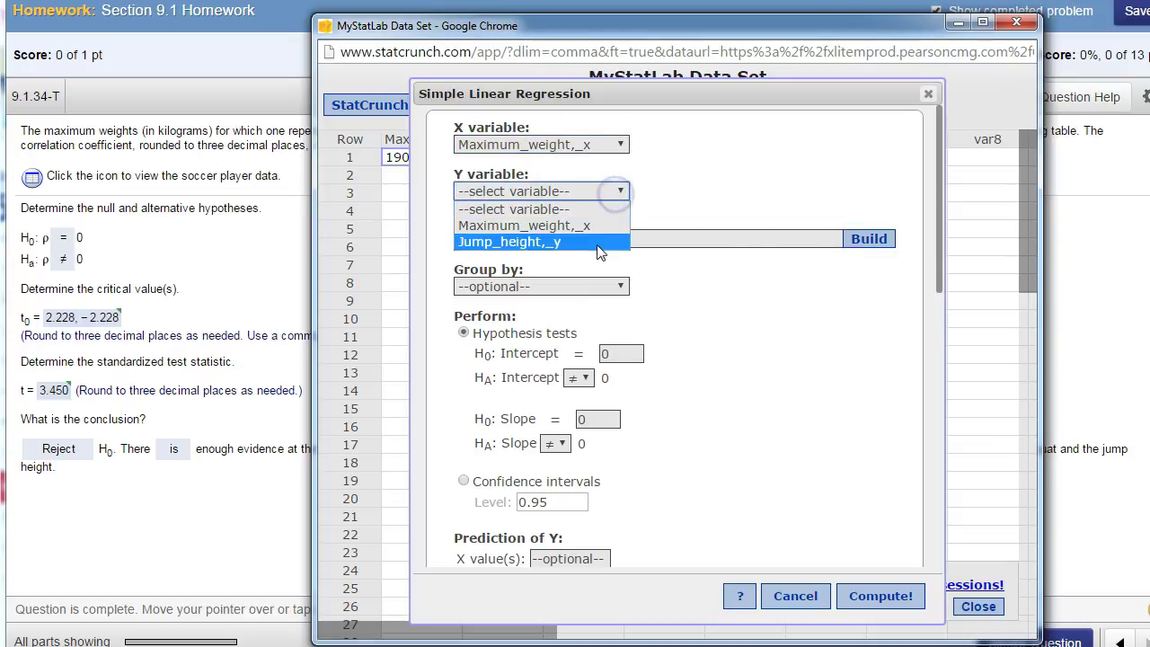
{"action": "left_click", "coordinate": [599, 243]}
{"action": "left_click_drag", "start_coordinate": [685, 93], "coordinate": [654, 31]}
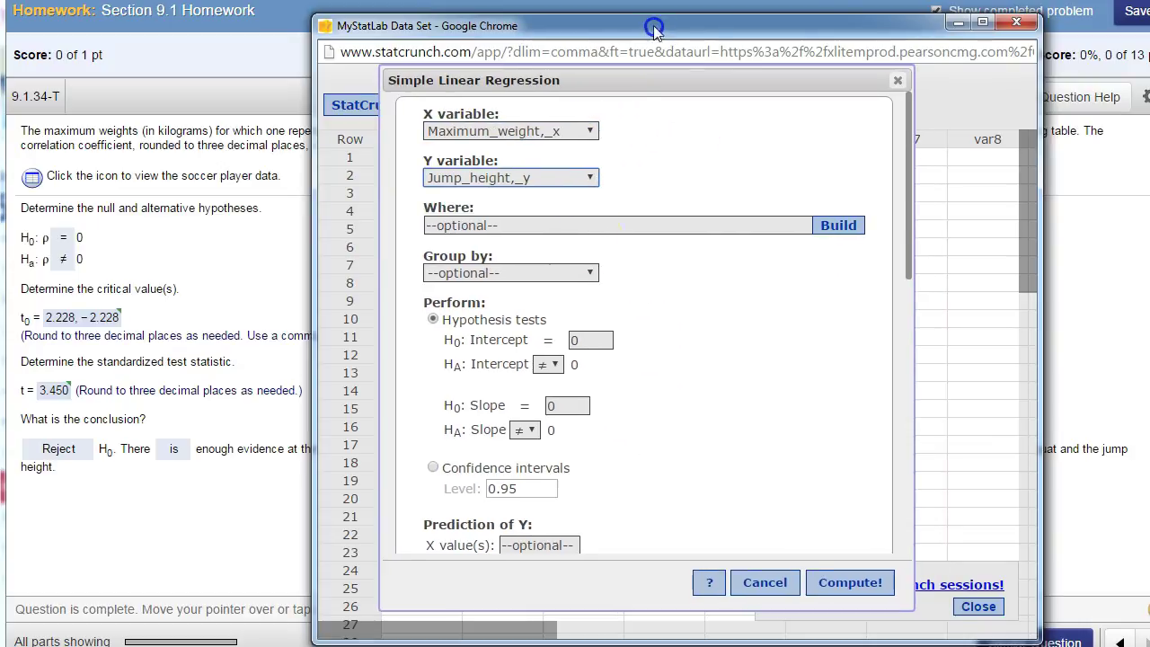
{"action": "left_click", "coordinate": [834, 586]}
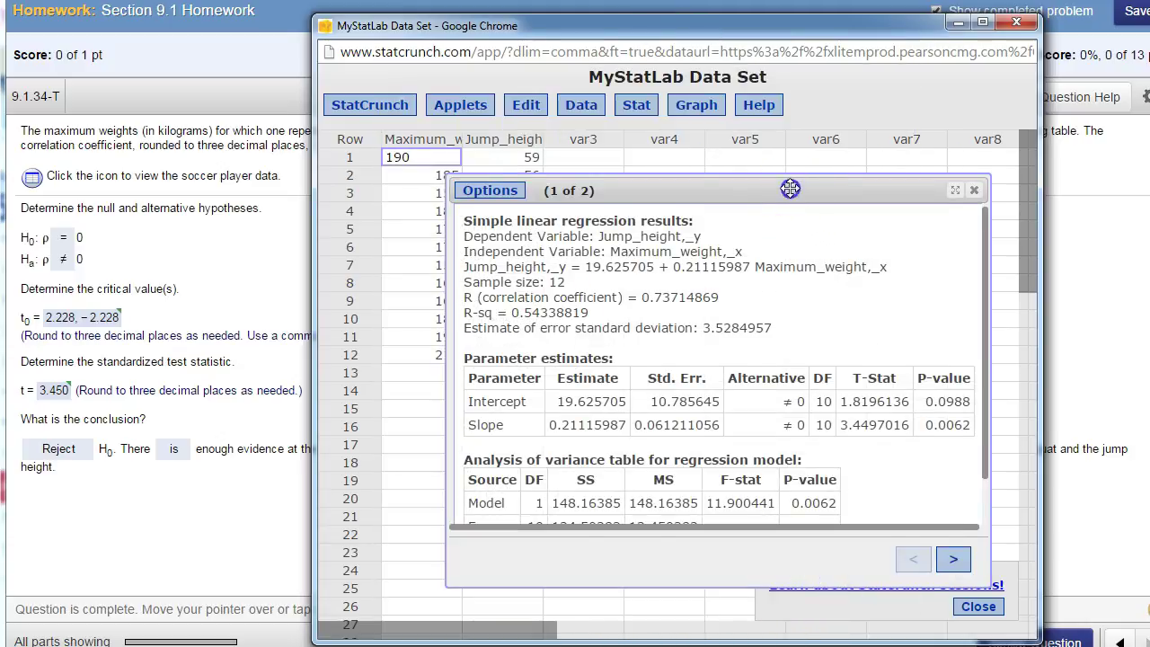
Highlight the P-value of the Slope row in the regression's parameter estimates.
{"action": "left_click_drag", "start_coordinate": [790, 188], "coordinate": [687, 161]}
{"action": "left_click", "coordinate": [822, 396]}
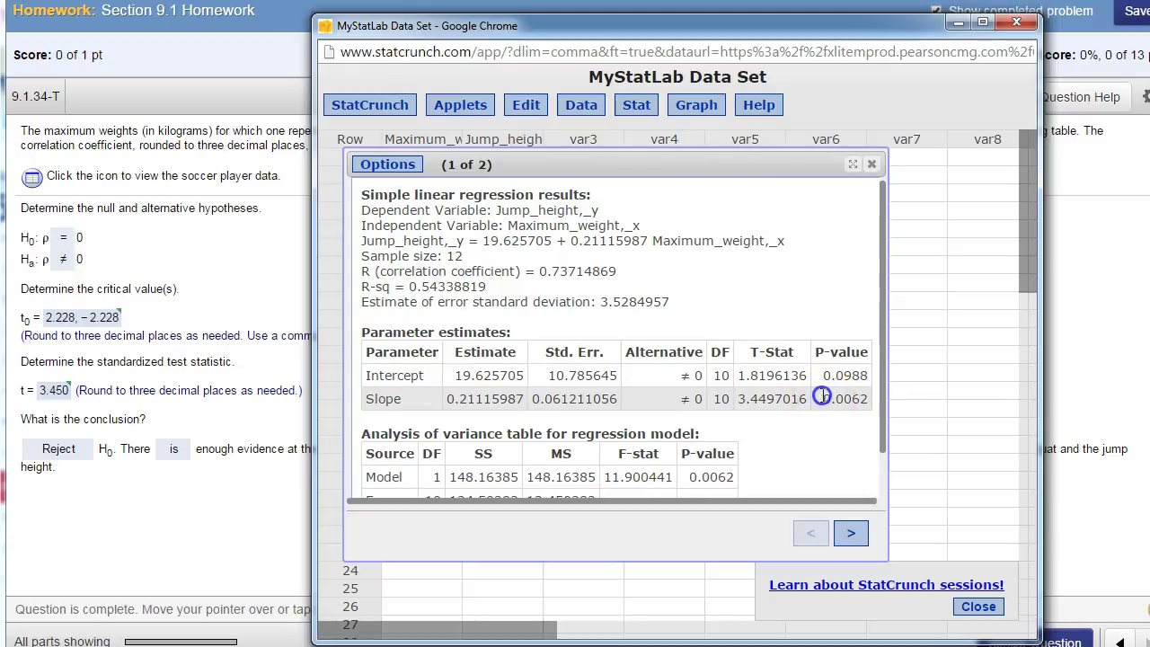
{"action": "left_click_drag", "start_coordinate": [822, 396], "coordinate": [878, 398]}
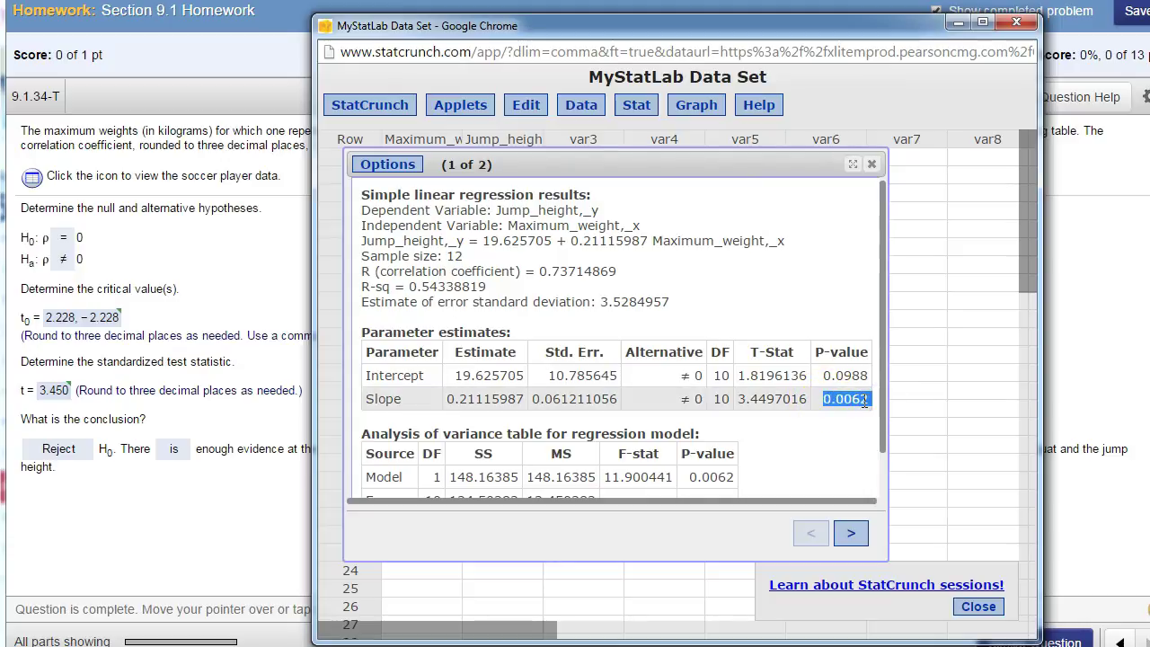